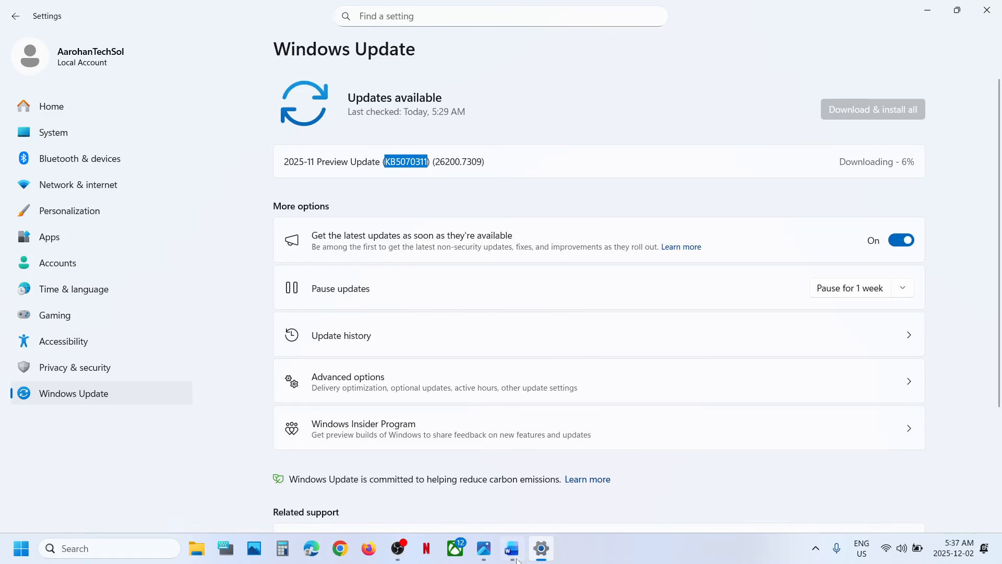
# Find Command Prompt with the search "cmd", open it as administrator, and move its window clear of the Settings sidebar.
pyautogui.click(518, 560)
pyautogui.click(510, 558)
pyautogui.click(80, 548)
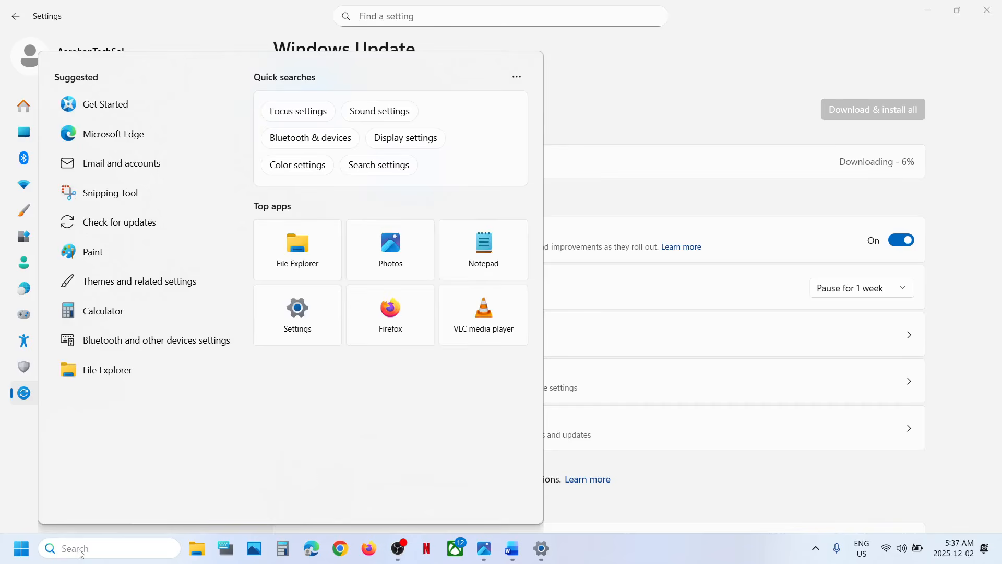
pyautogui.write('cmd')
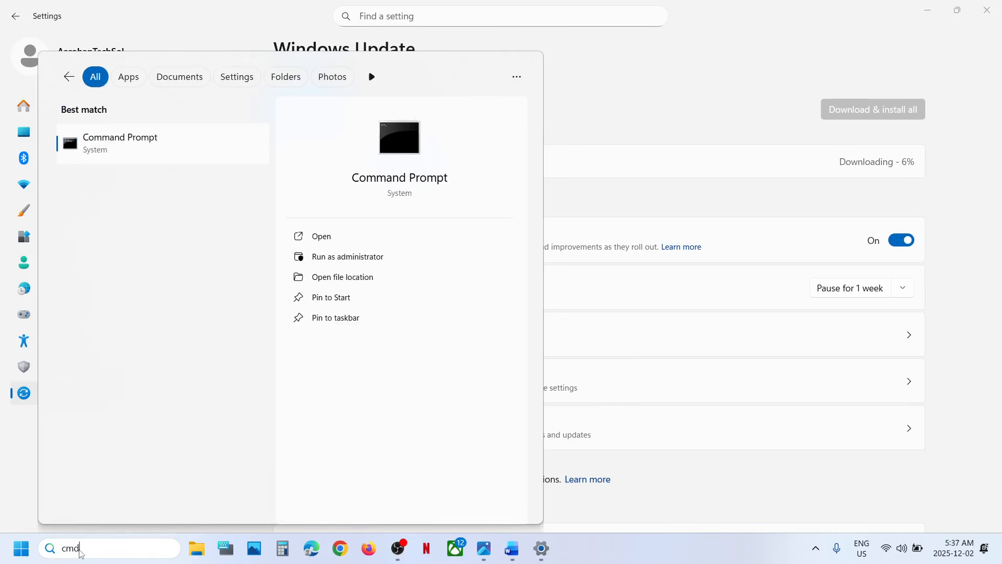
pyautogui.rightClick(116, 151)
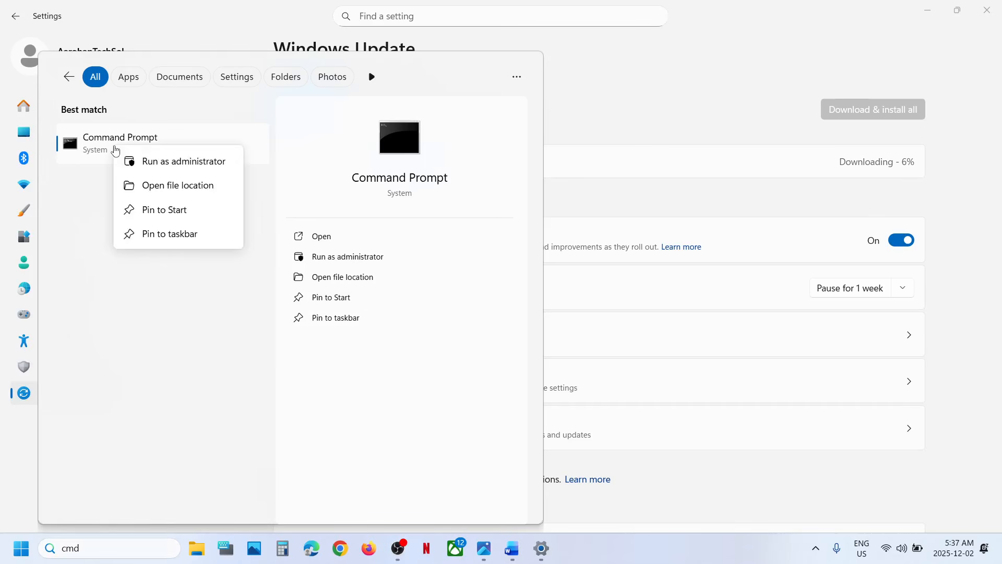
pyautogui.click(187, 163)
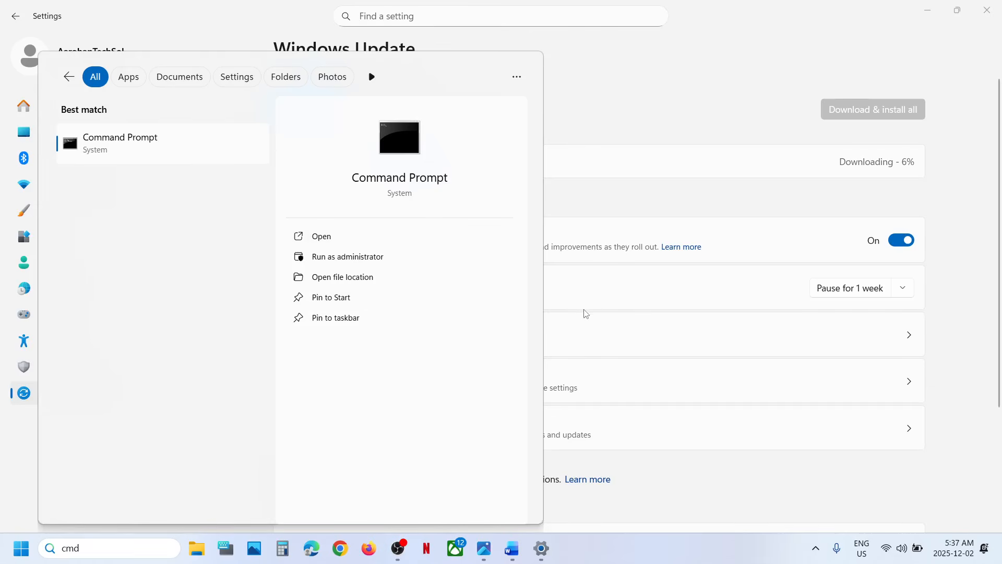
pyautogui.click(431, 378)
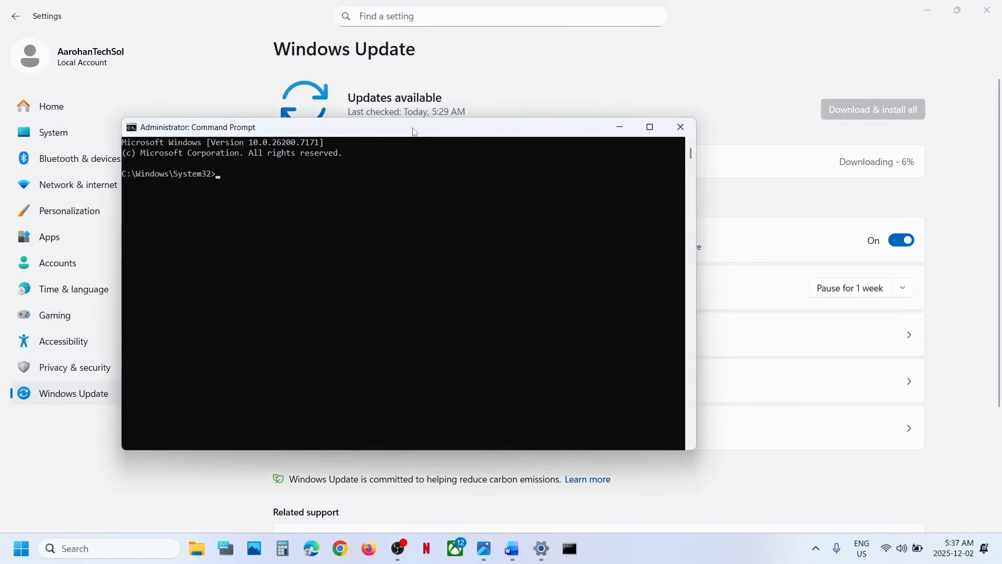
pyautogui.moveTo(411, 130); pyautogui.dragTo(588, 124)
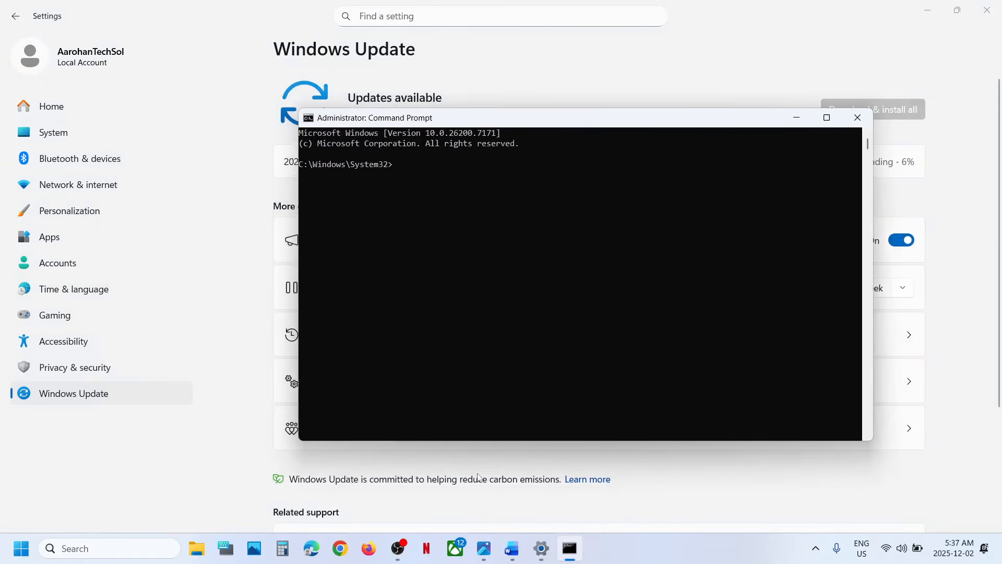
# Copy the sfc /scannow command from the Word document and run it in the administrator Command Prompt.
pyautogui.click(511, 548)
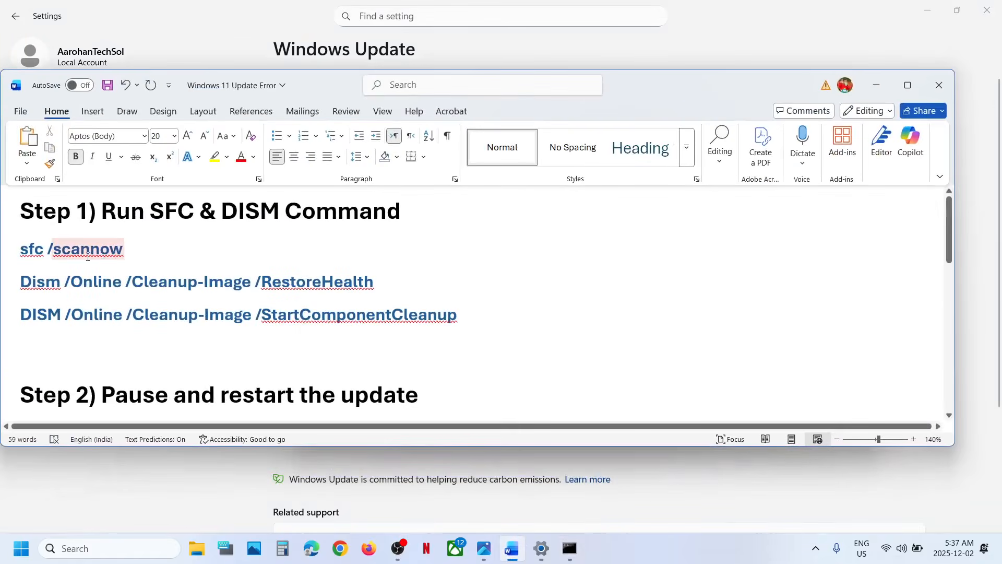
pyautogui.tripleClick(87, 256)
pyautogui.hotkey('alt', 'Tab')
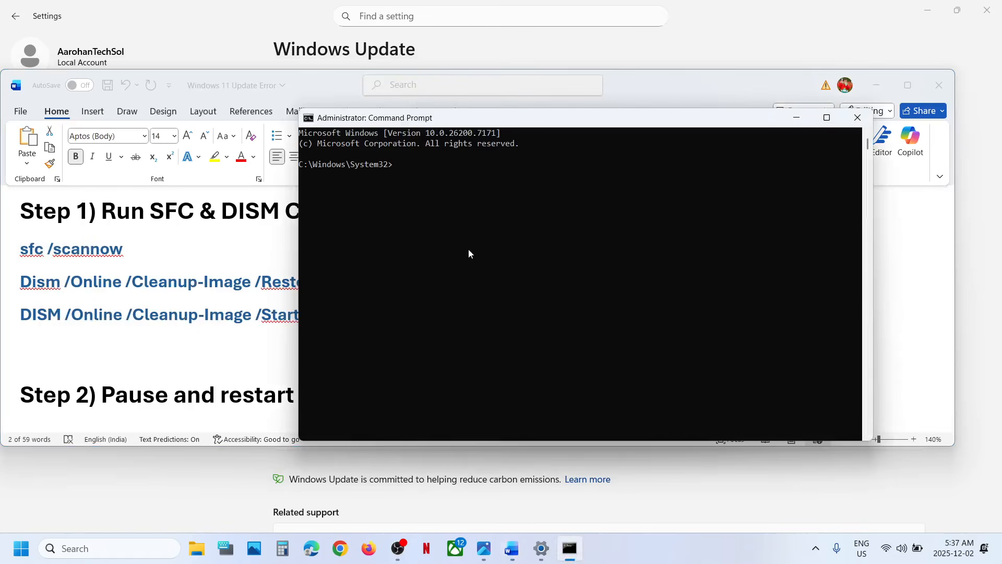
pyautogui.write('sfc /scannow')
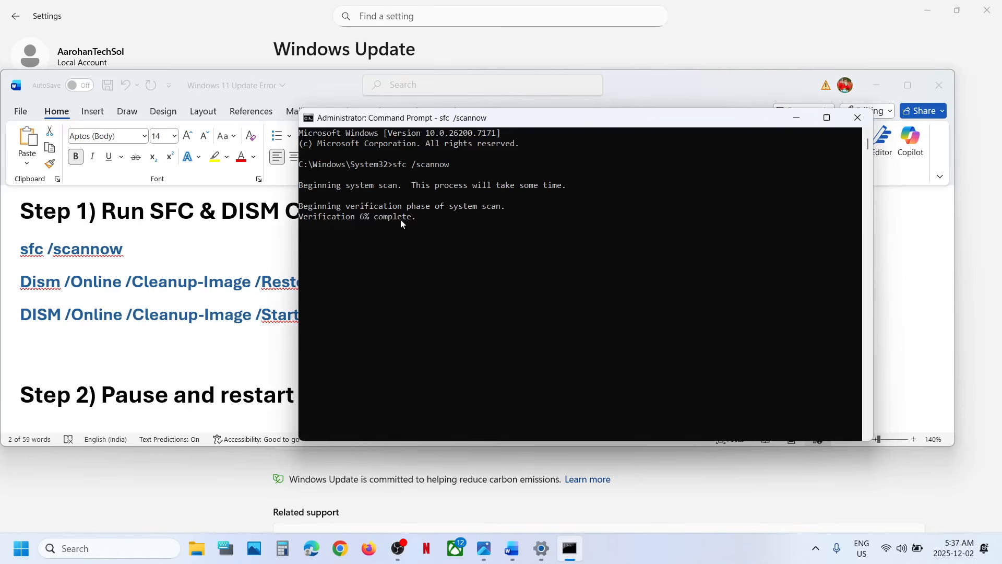
# Review the DISM RestoreHealth and StartComponentCleanup commands in the Word document and check the scan's progress in Command Prompt.
pyautogui.tripleClick(168, 285)
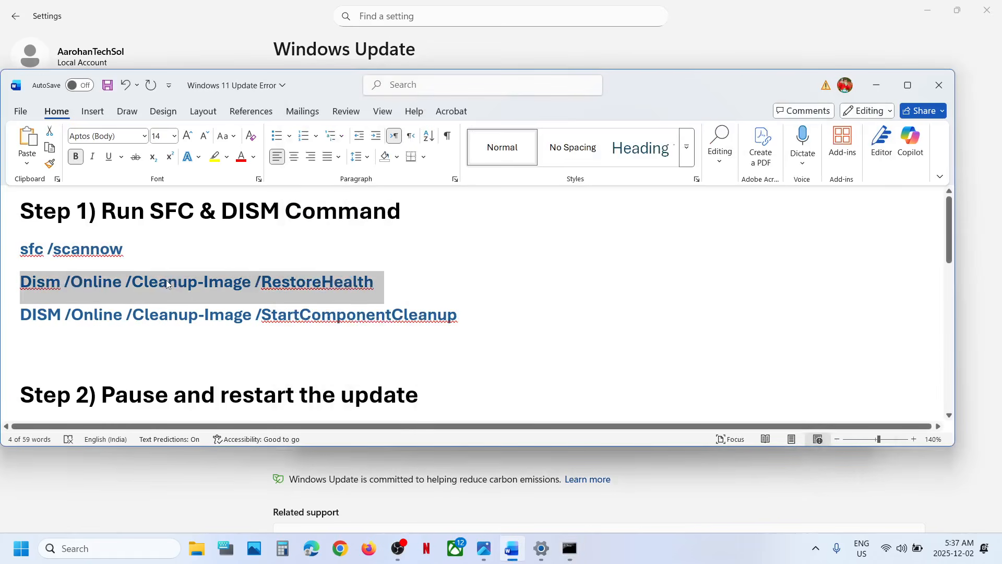
pyautogui.hotkey('alt', 'Tab')
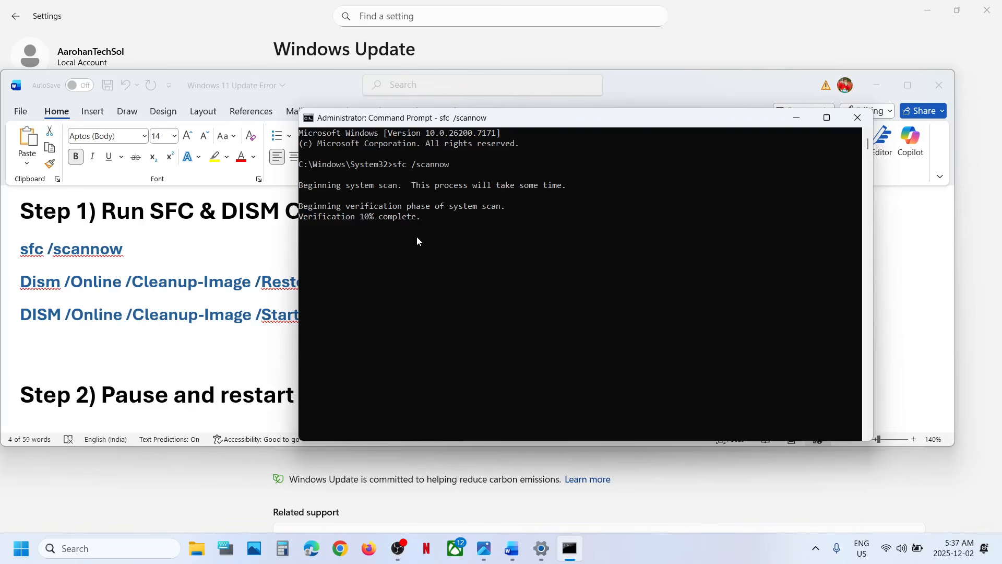
pyautogui.hotkey('alt', 'Tab')
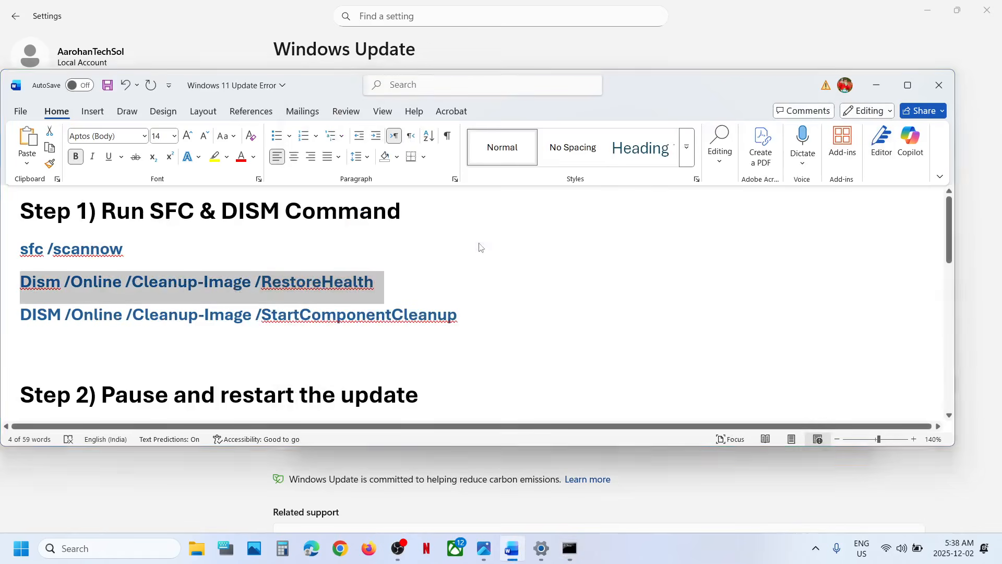
pyautogui.hotkey('alt', 'Tab')
pyautogui.hotkey('alt', 'Tab')
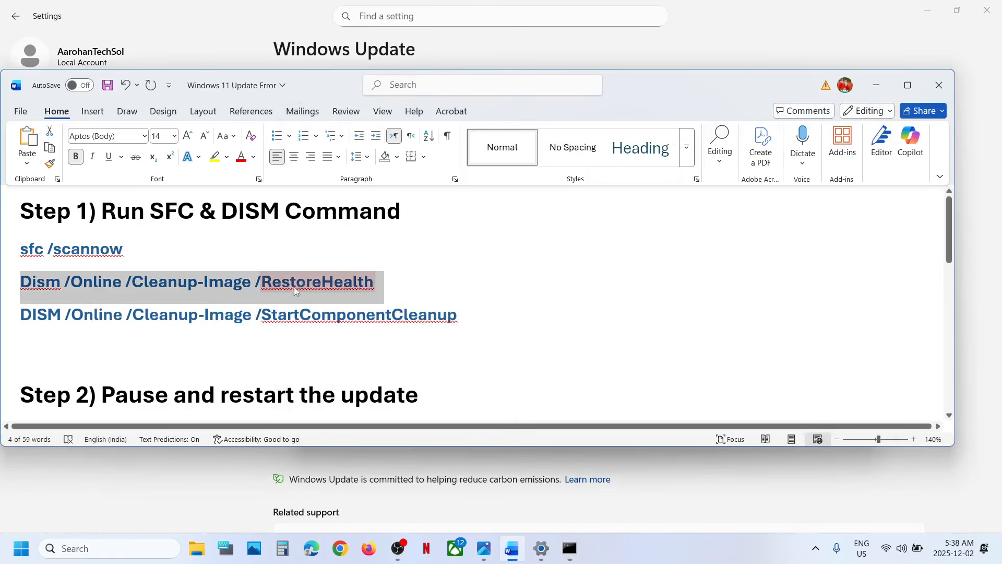
pyautogui.tripleClick(258, 312)
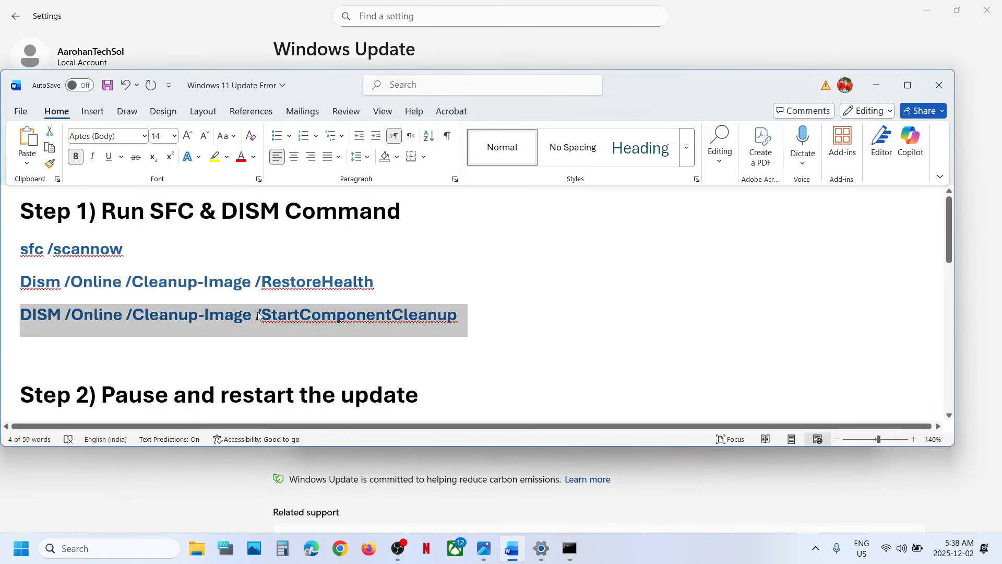
pyautogui.hotkey('alt', 'Tab')
pyautogui.hotkey('alt', 'Tab')
pyautogui.hotkey('alt', 'Tab')
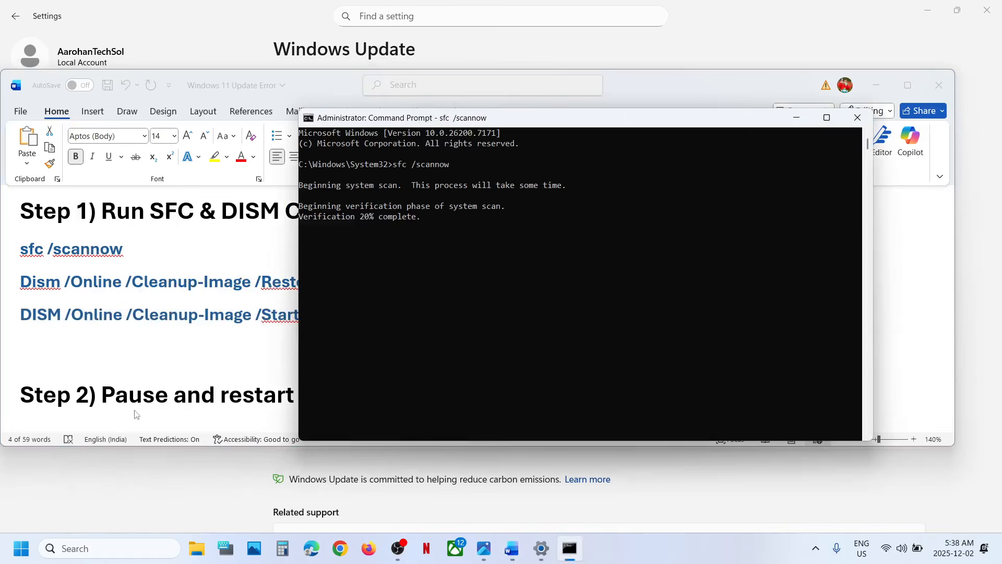
# View the computer's power options, including Restart, and close them without choosing one.
pyautogui.click(115, 477)
pyautogui.press('super')
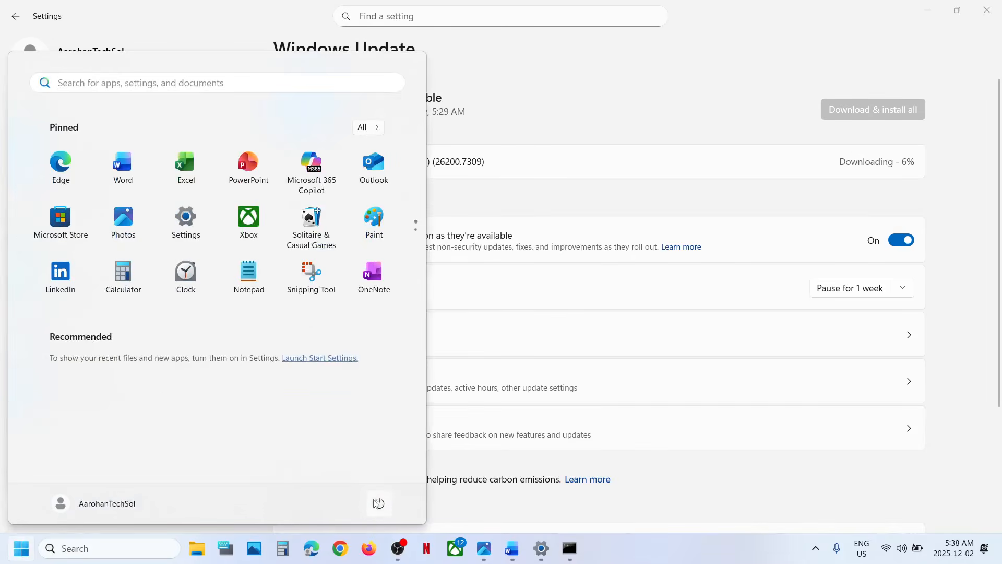
pyautogui.click(380, 504)
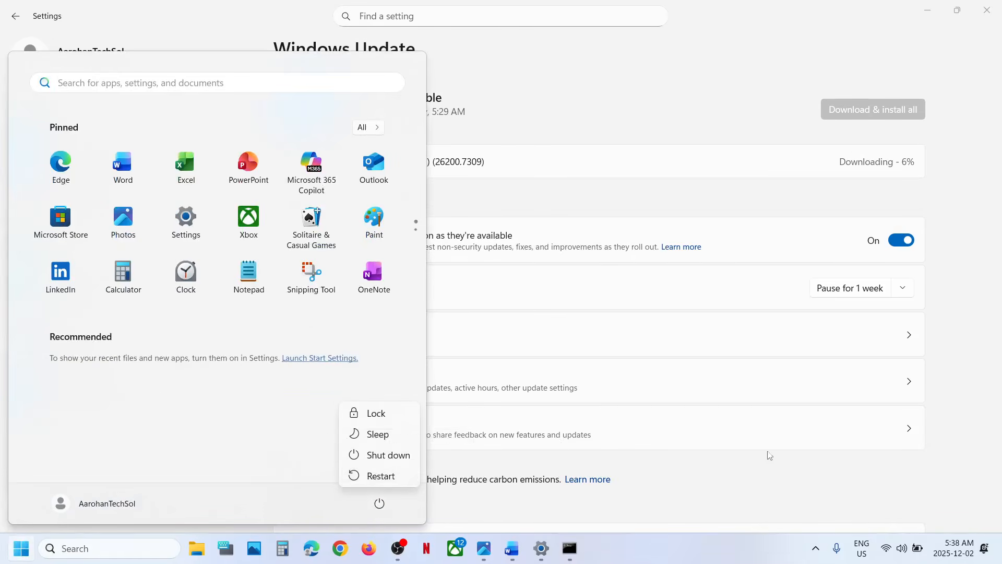
pyautogui.press('Escape')
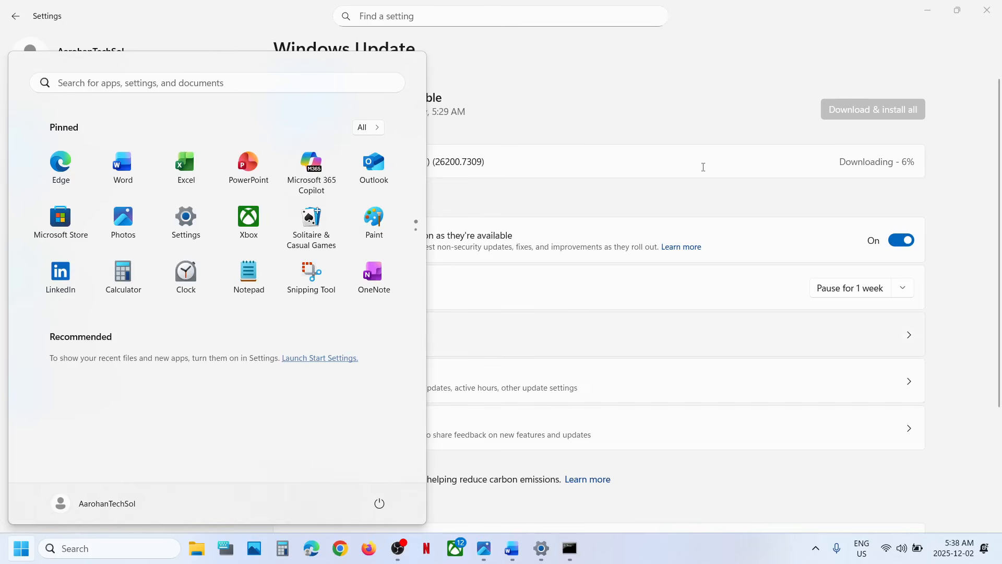
pyautogui.press('Escape')
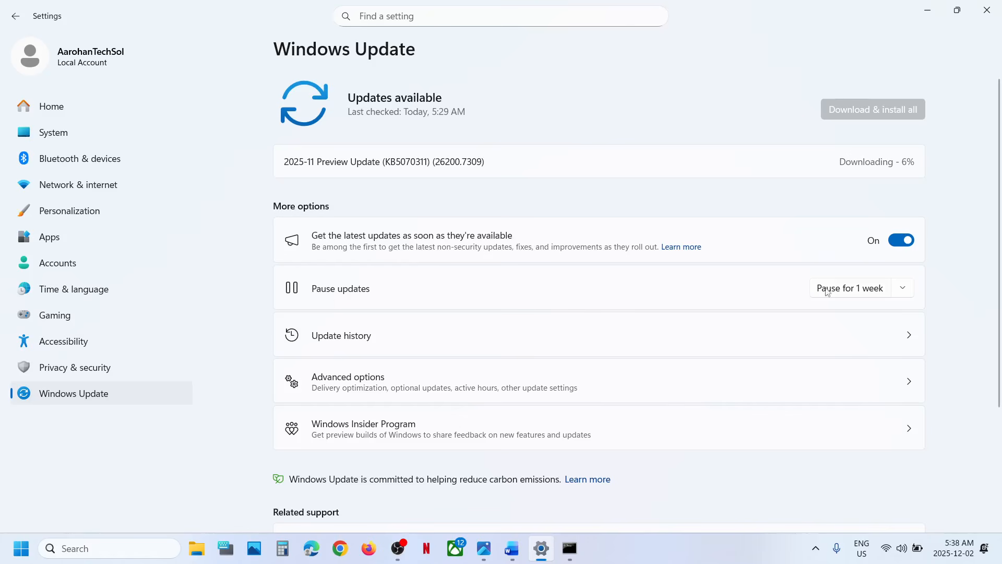
# Pause Windows updates for 1 week and resume them to restart the update check.
pyautogui.click(852, 290)
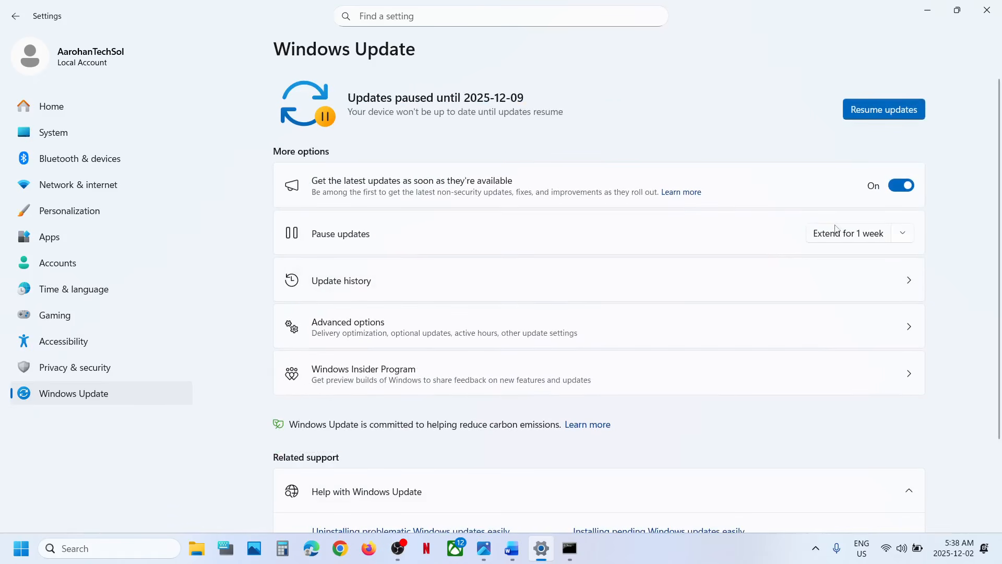
pyautogui.click(866, 113)
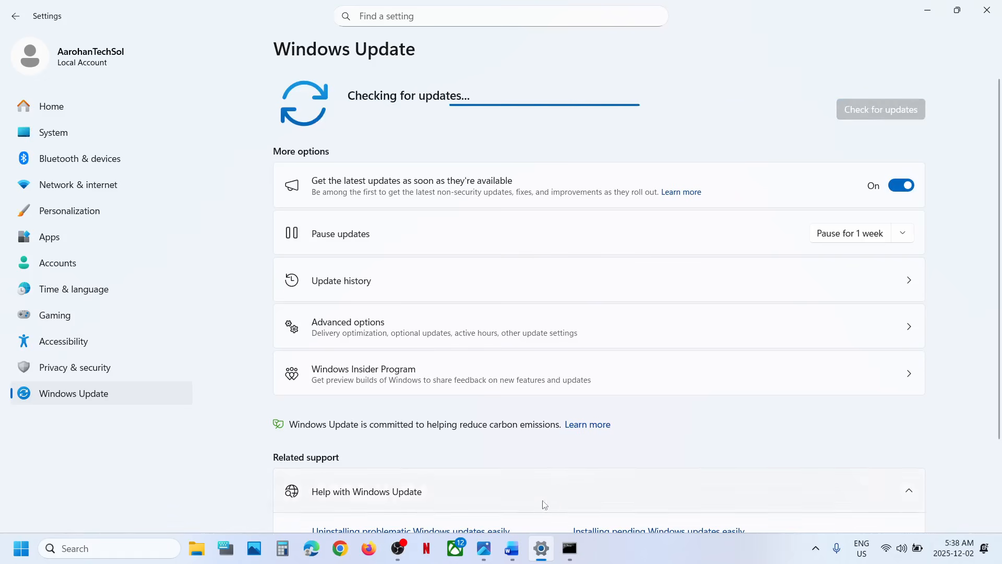
# Consult the next fix in the Word document and open the Services console.
pyautogui.click(516, 547)
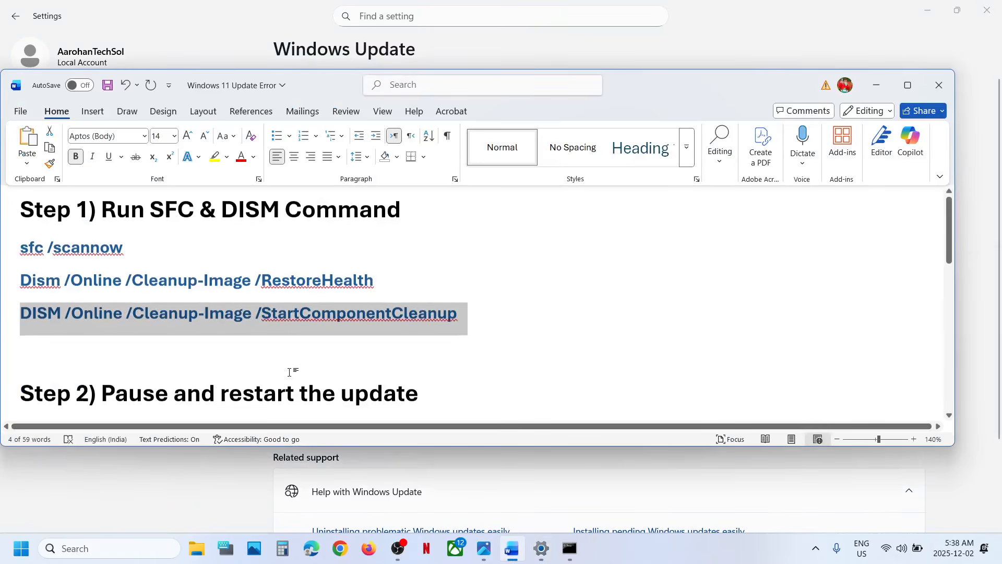
pyautogui.scroll(-4, 290, 369)
pyautogui.hotkey('alt', 'Tab')
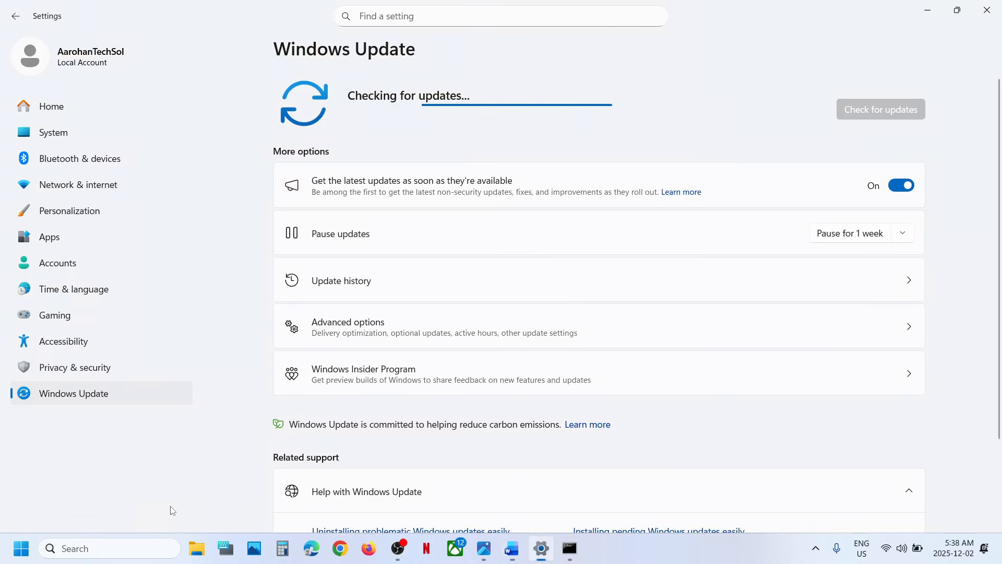
pyautogui.click(112, 548)
pyautogui.write('services')
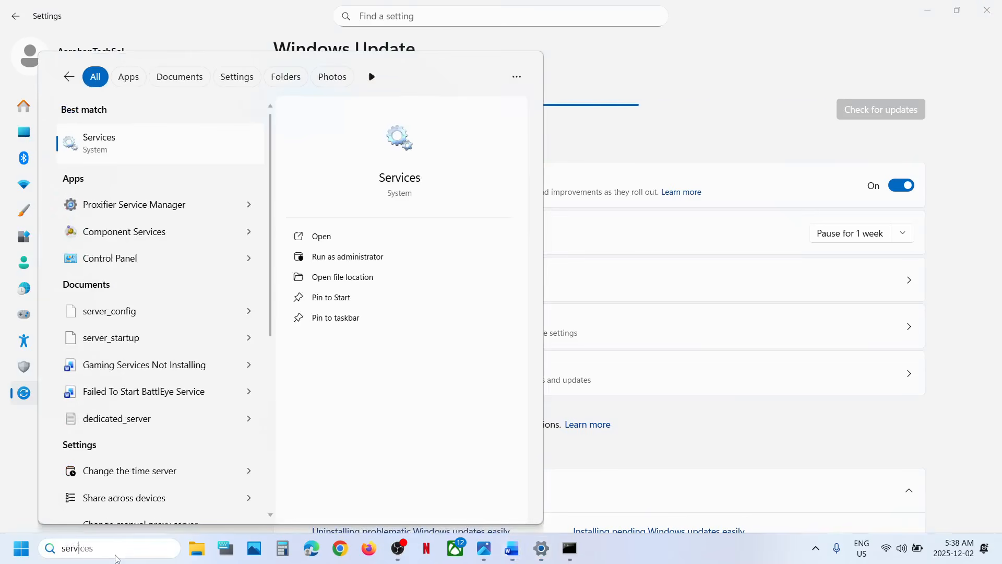
pyautogui.press('Return')
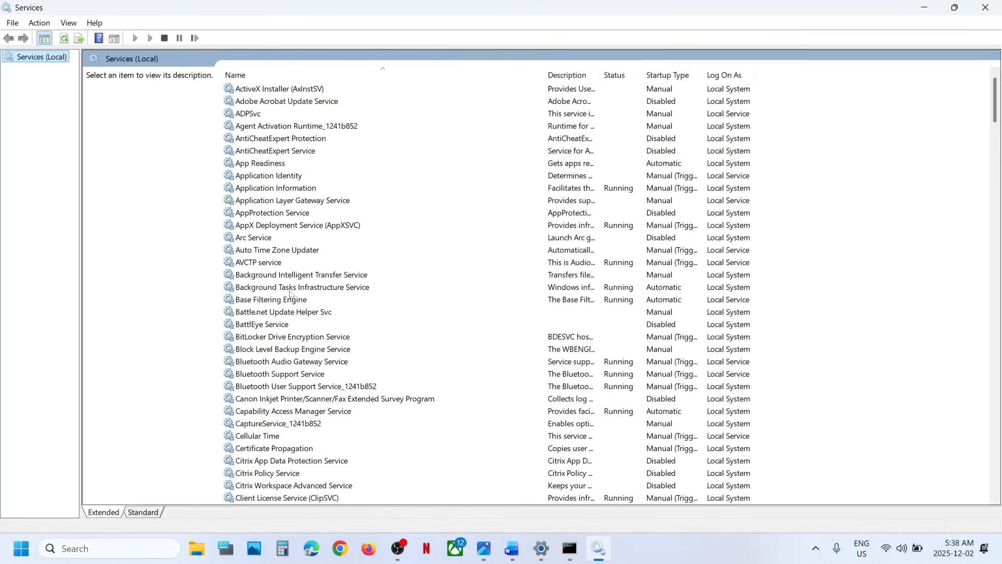
# Set the Windows Update service's startup type to Automatic and save its properties.
pyautogui.click(288, 300)
pyautogui.press('w')
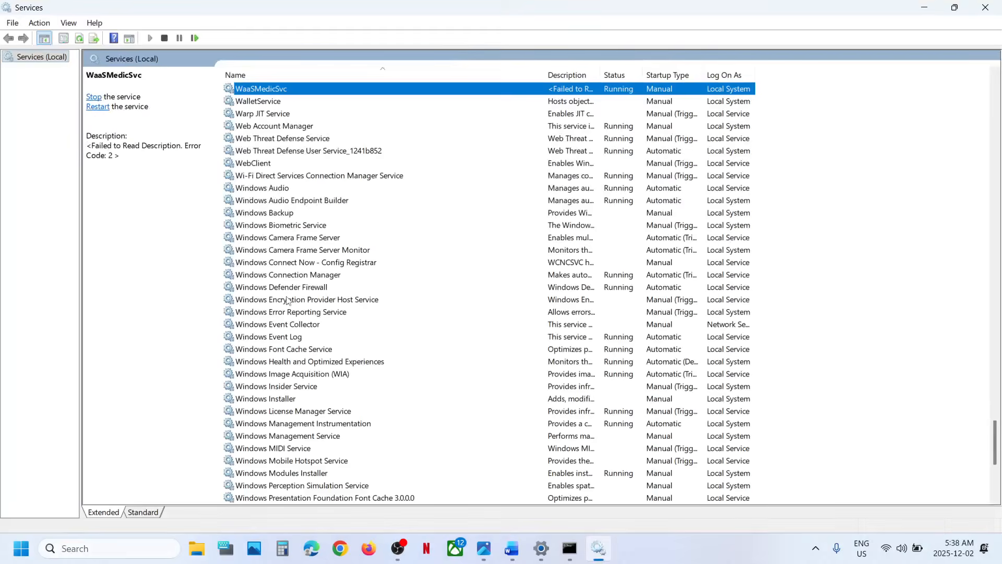
pyautogui.scroll(-8, 323, 326)
pyautogui.click(280, 324)
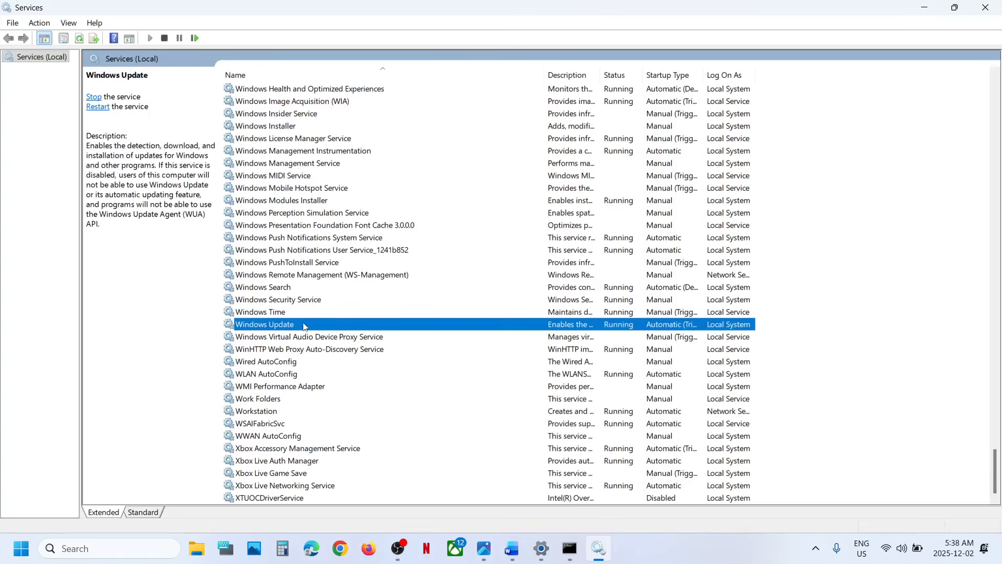
pyautogui.doubleClick(306, 326)
pyautogui.click(477, 258)
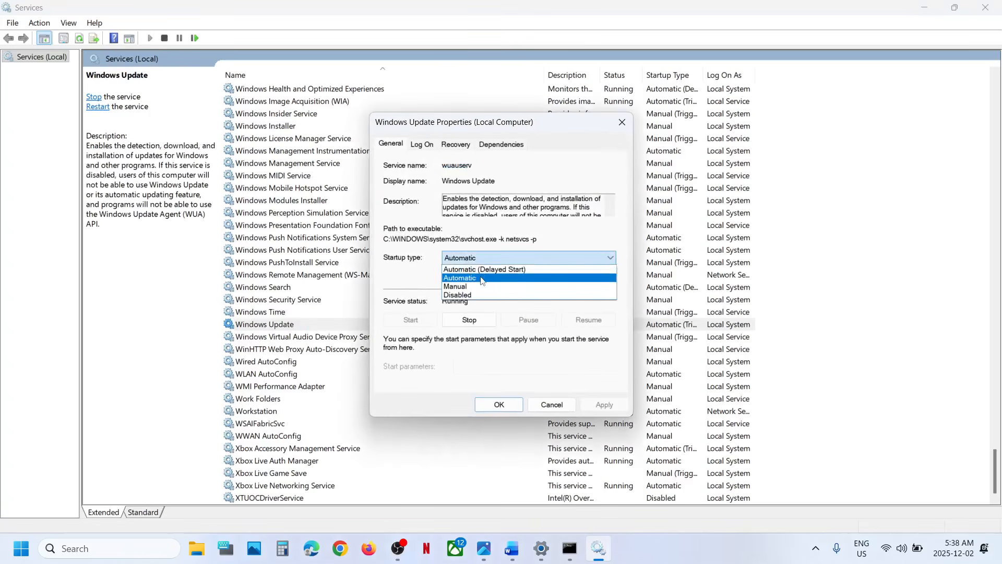
pyautogui.click(482, 281)
pyautogui.click(598, 409)
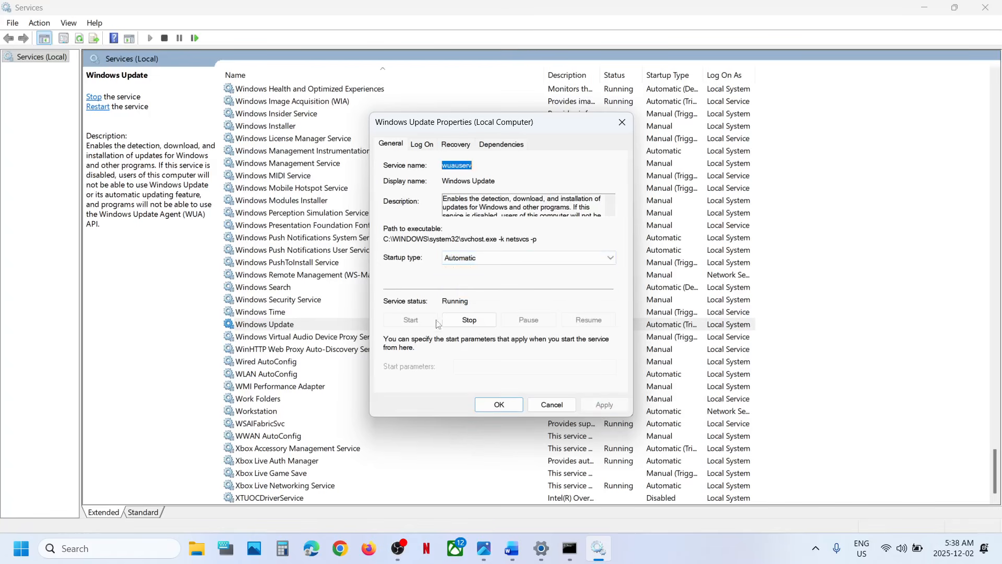
pyautogui.click(515, 411)
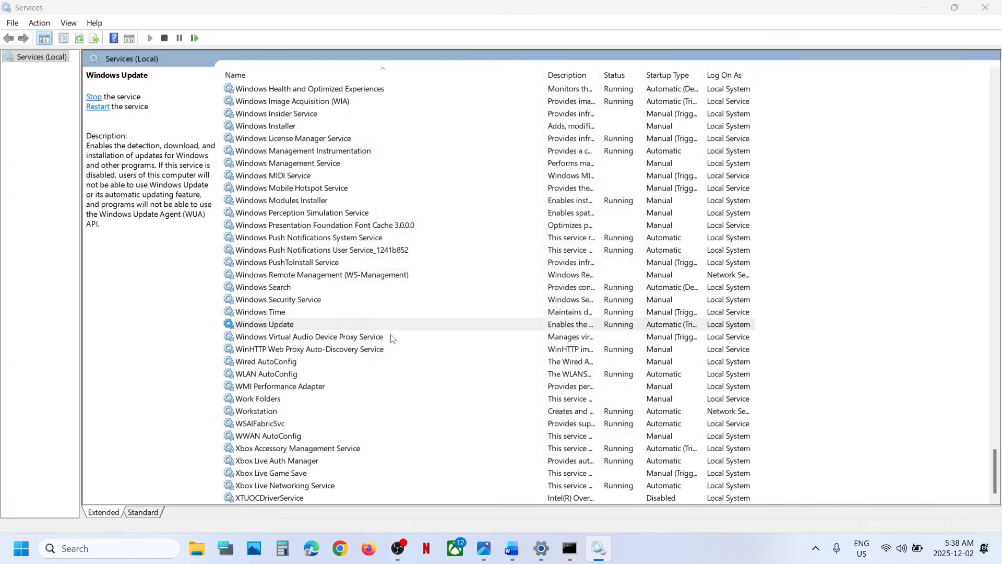
# Restart the Windows Update service.
pyautogui.click(286, 326)
pyautogui.rightClick(285, 326)
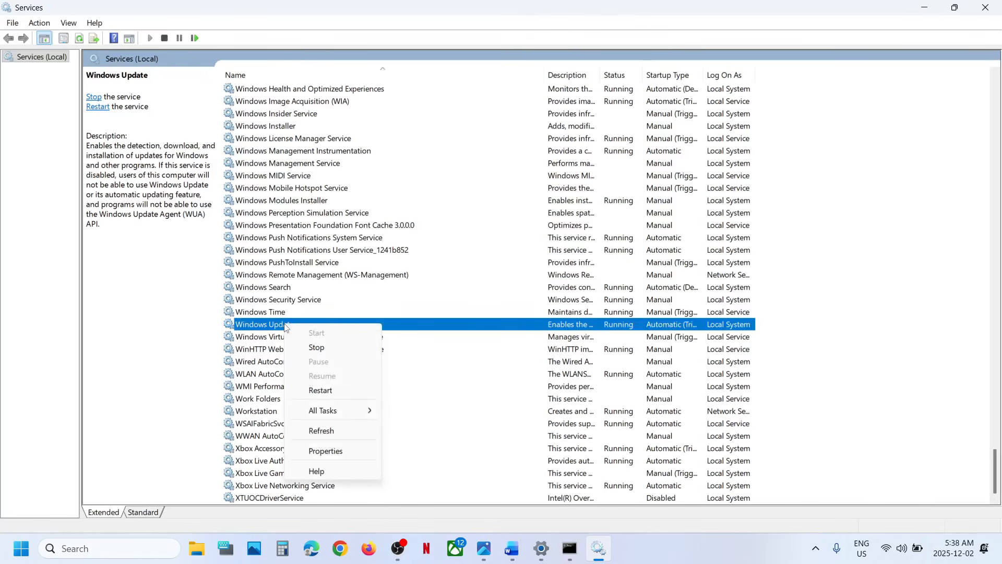
pyautogui.click(320, 390)
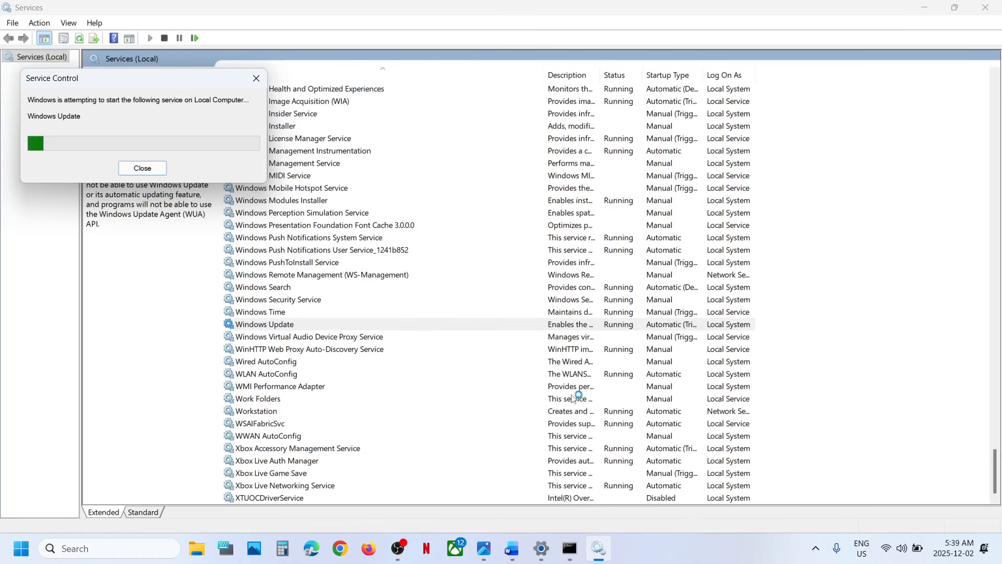
# Set the Background Intelligent Transfer Service's startup type to Automatic, save its properties and restart the service.
pyautogui.click(380, 291)
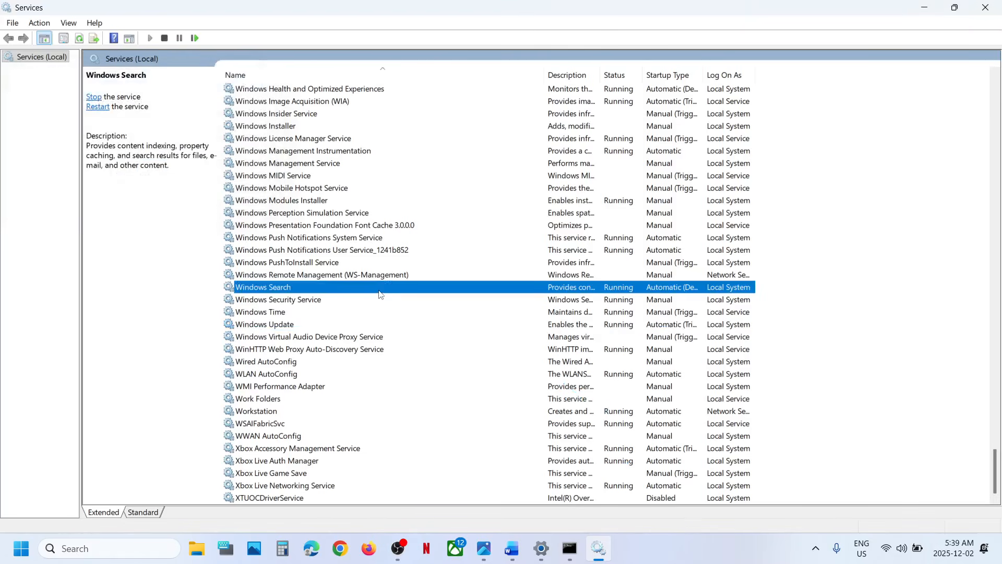
pyautogui.press('b')
pyautogui.scroll(4, 440, 219)
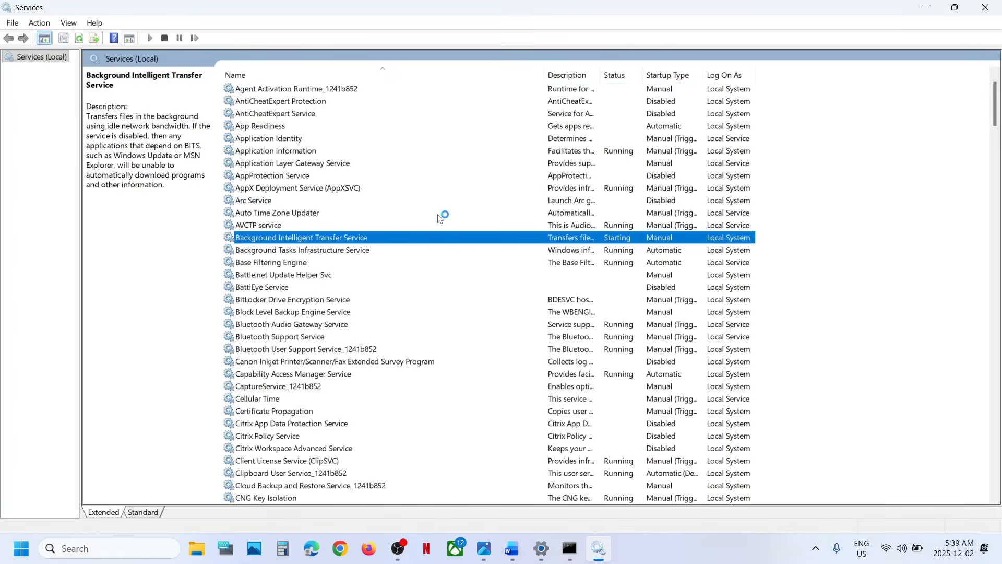
pyautogui.doubleClick(372, 240)
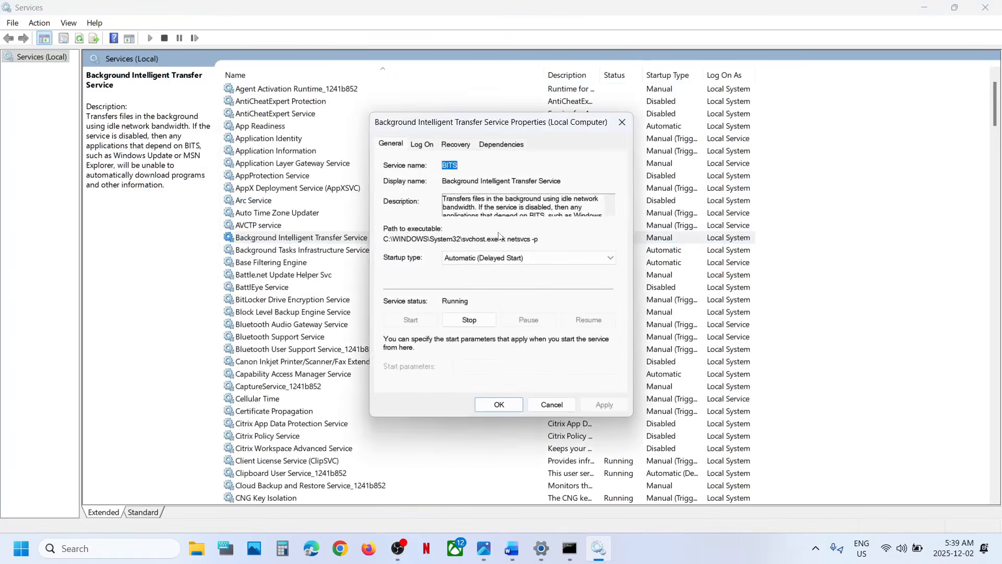
pyautogui.click(487, 262)
pyautogui.click(489, 277)
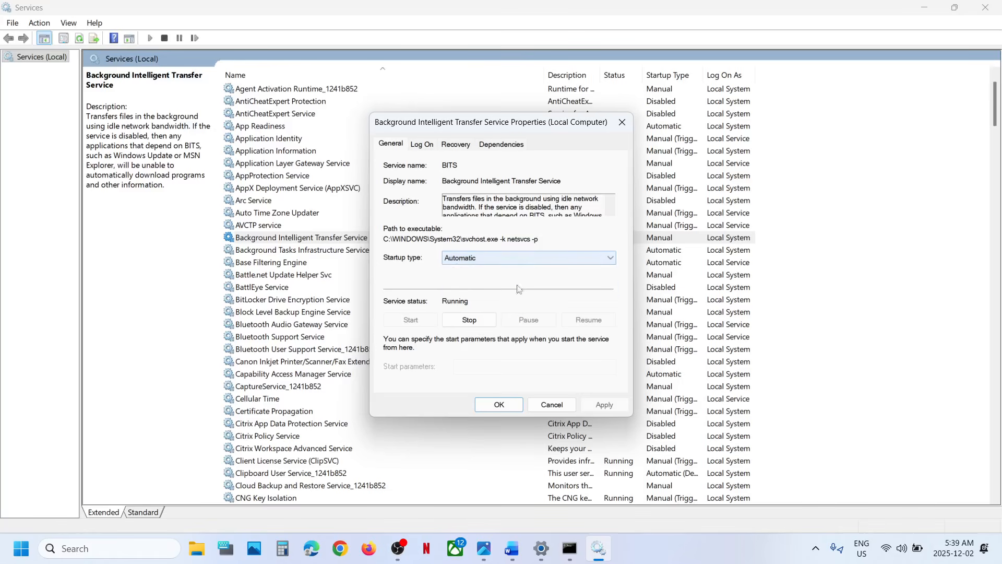
pyautogui.click(616, 400)
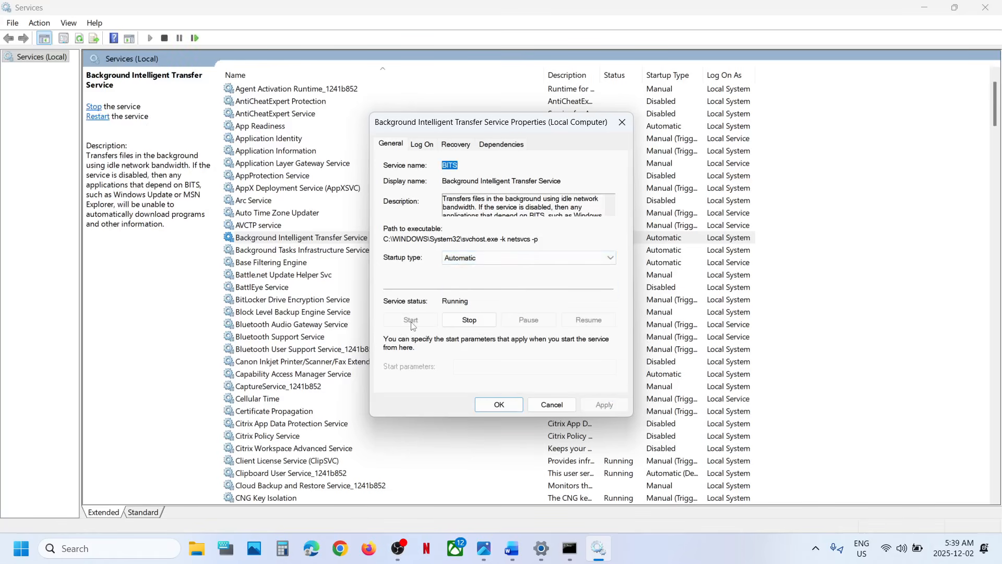
pyautogui.click(512, 406)
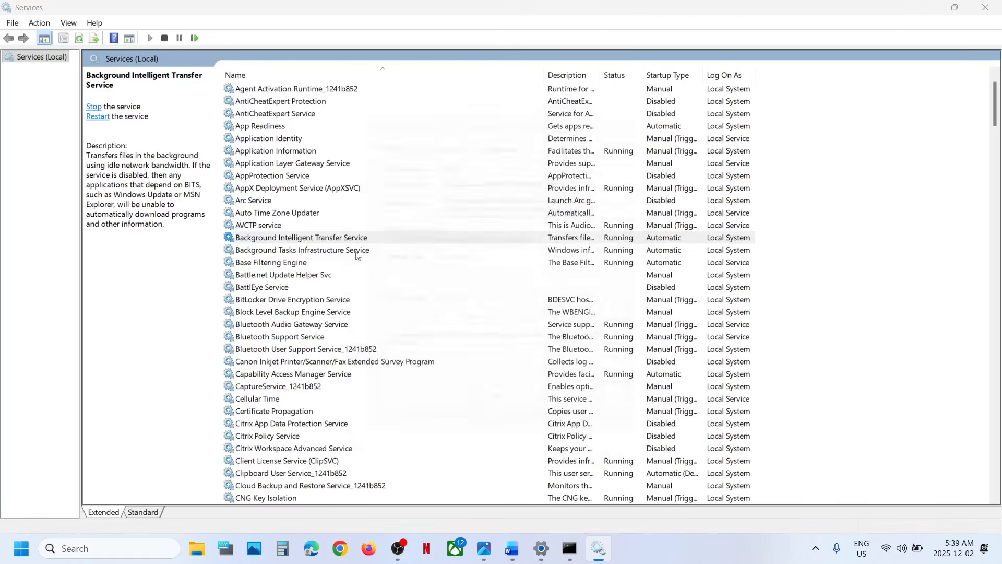
pyautogui.rightClick(332, 240)
pyautogui.click(366, 302)
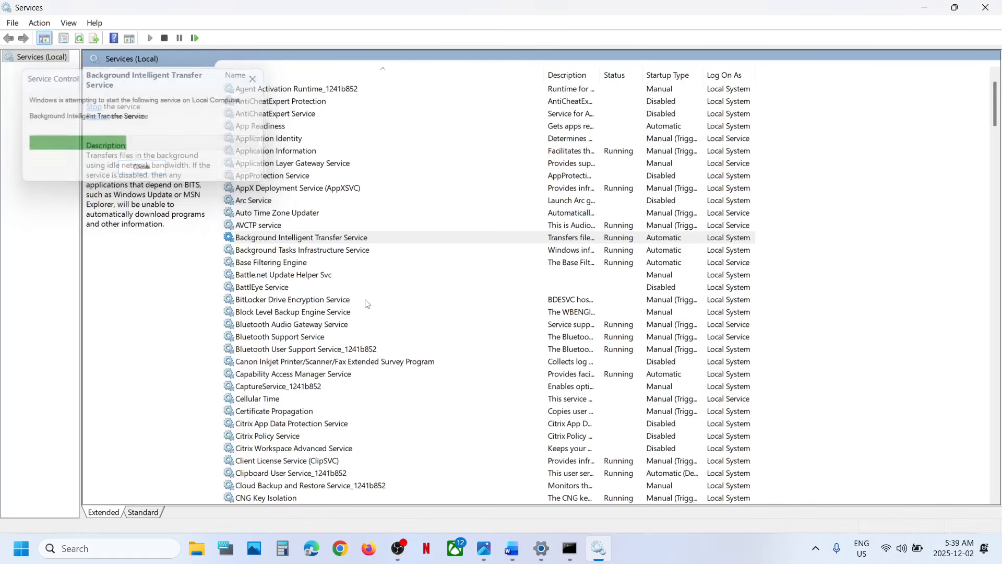
# Set the App Readiness service's startup type to Automatic, apply it and start the service.
pyautogui.click(317, 184)
pyautogui.press('Down')
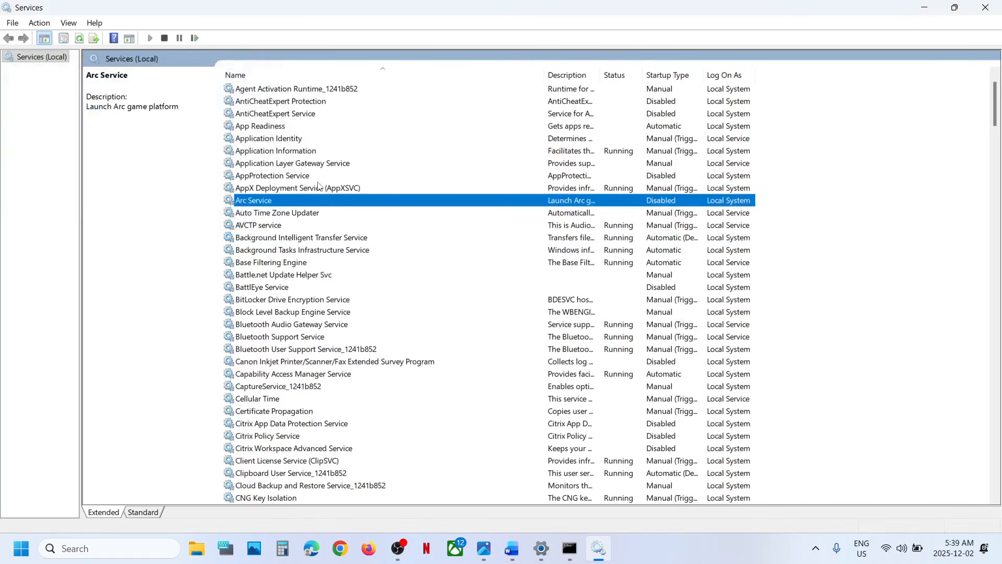
pyautogui.click(255, 125)
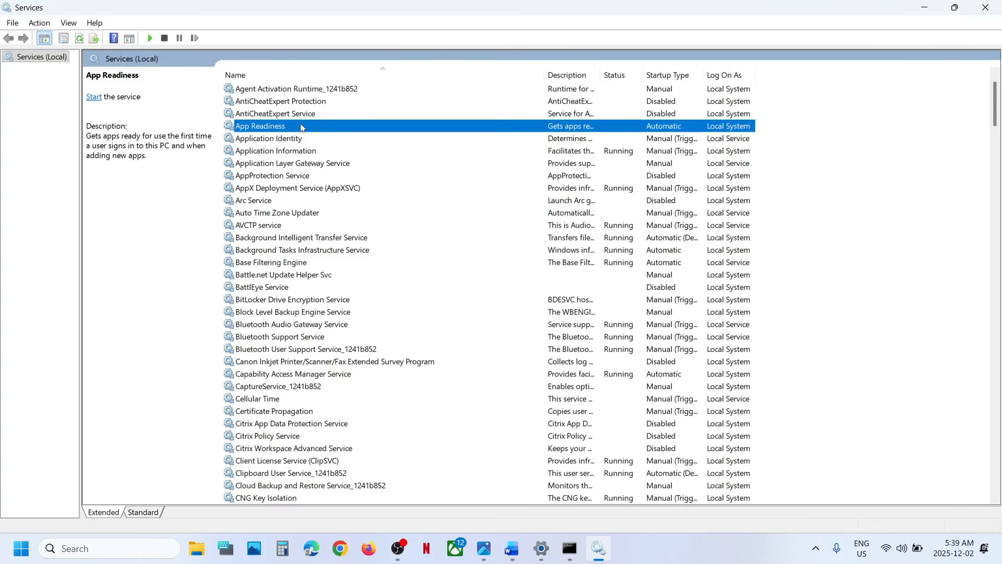
pyautogui.doubleClick(301, 126)
pyautogui.click(463, 257)
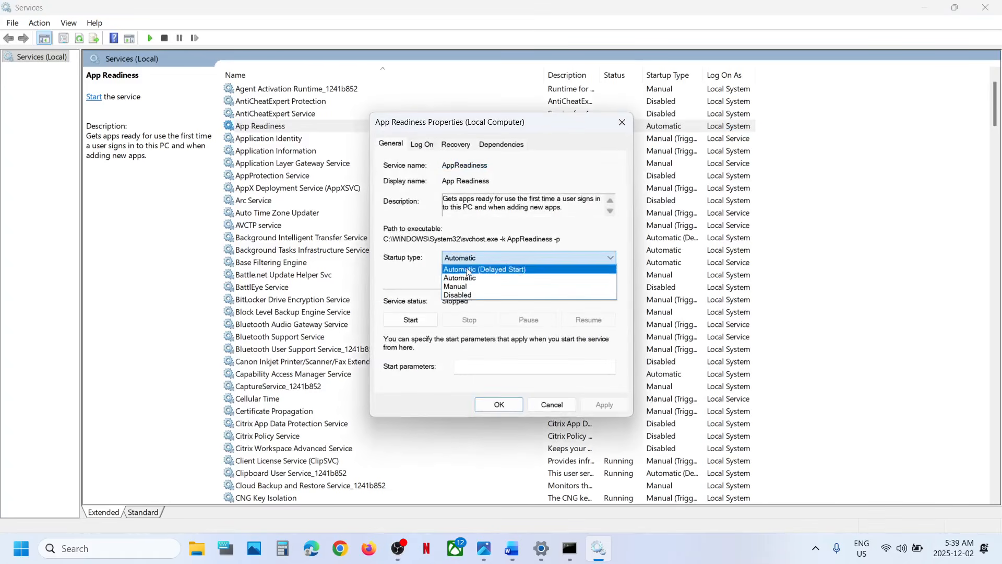
pyautogui.click(459, 278)
pyautogui.click(603, 405)
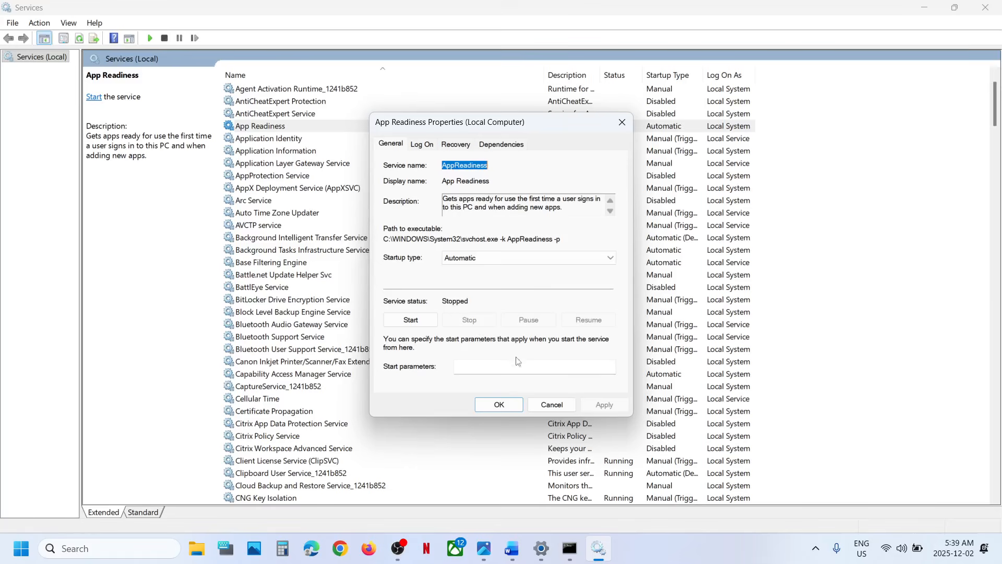
pyautogui.click(412, 320)
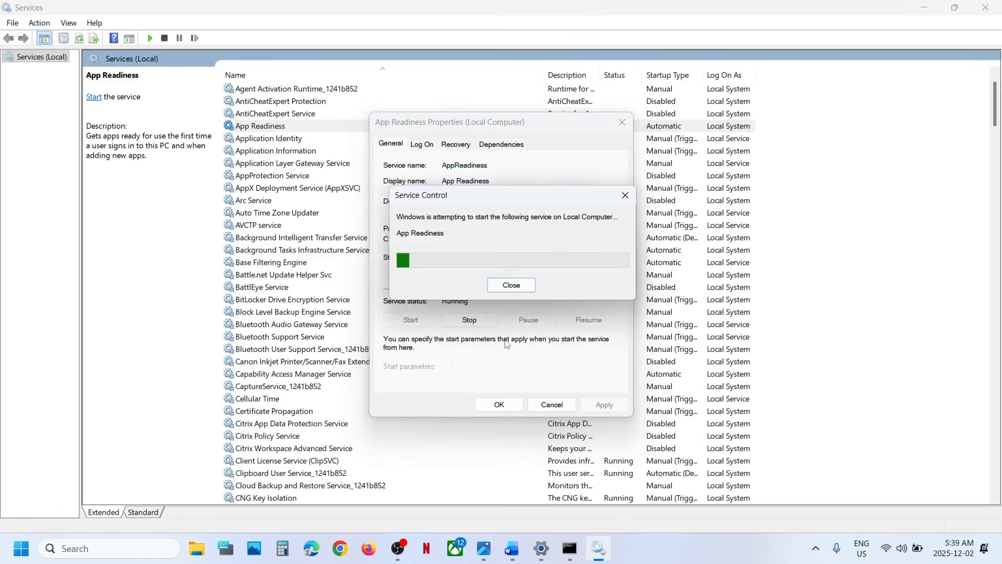
pyautogui.click(505, 403)
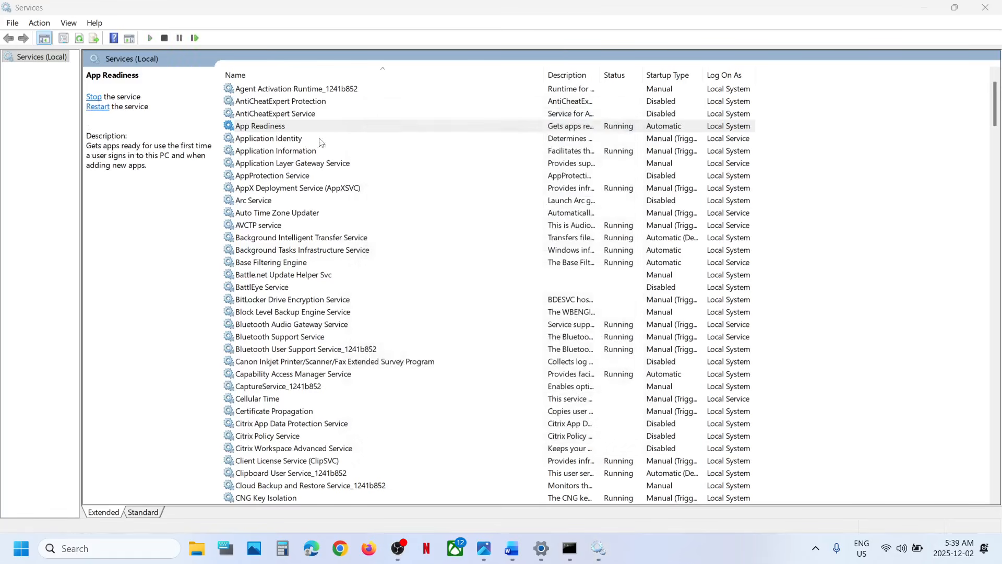
# Restart the App Readiness service and close the Services console.
pyautogui.rightClick(287, 130)
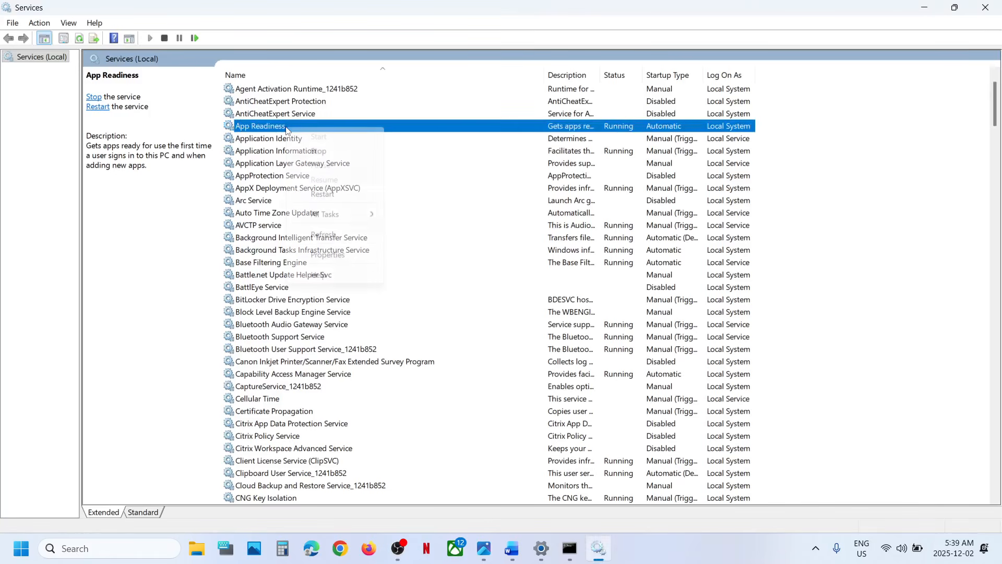
pyautogui.click(344, 194)
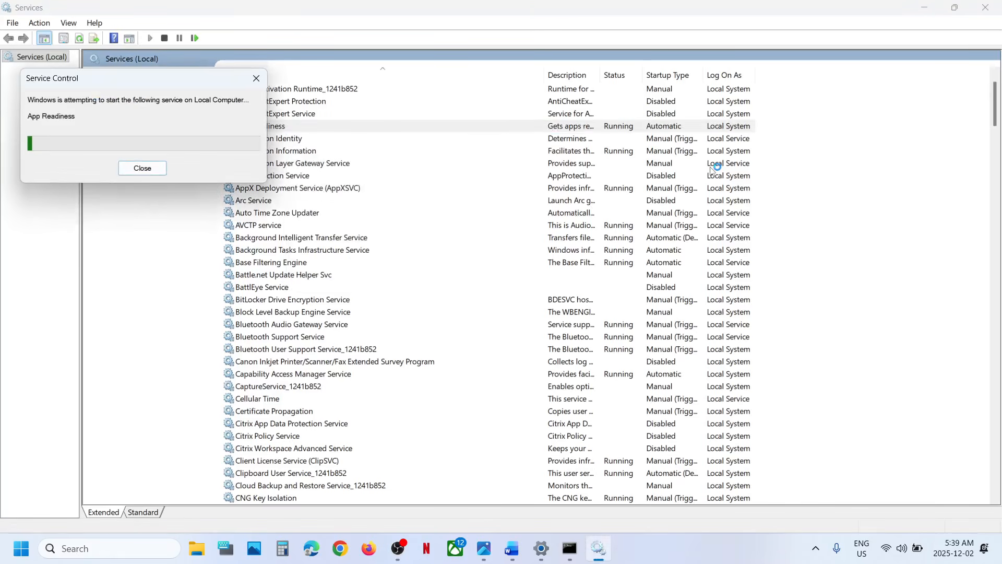
pyautogui.click(993, 6)
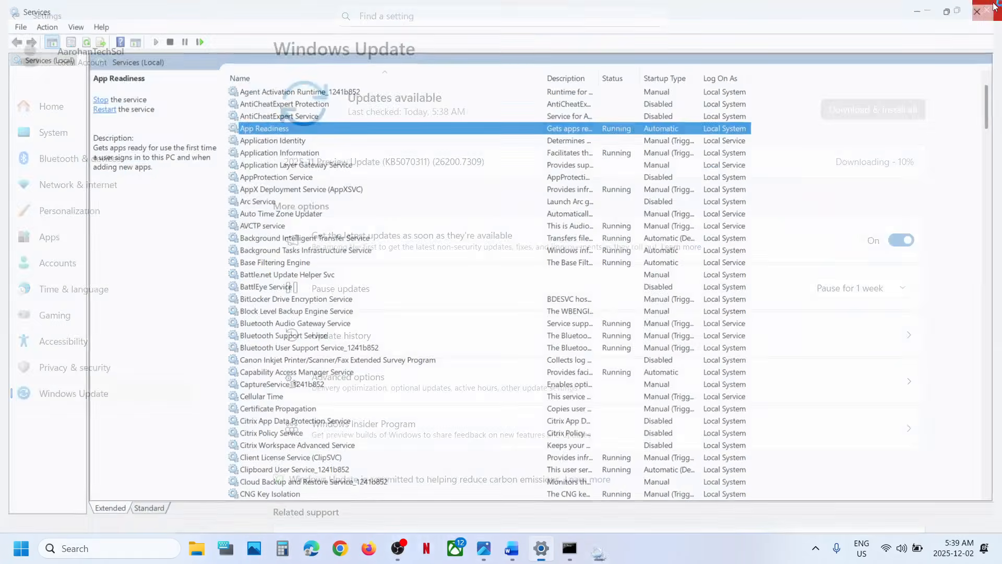
# Open the Microsoft Update Catalog from the Step 4 link in the Word document and maximize the browser window.
pyautogui.click(514, 550)
pyautogui.scroll(-5, 315, 332)
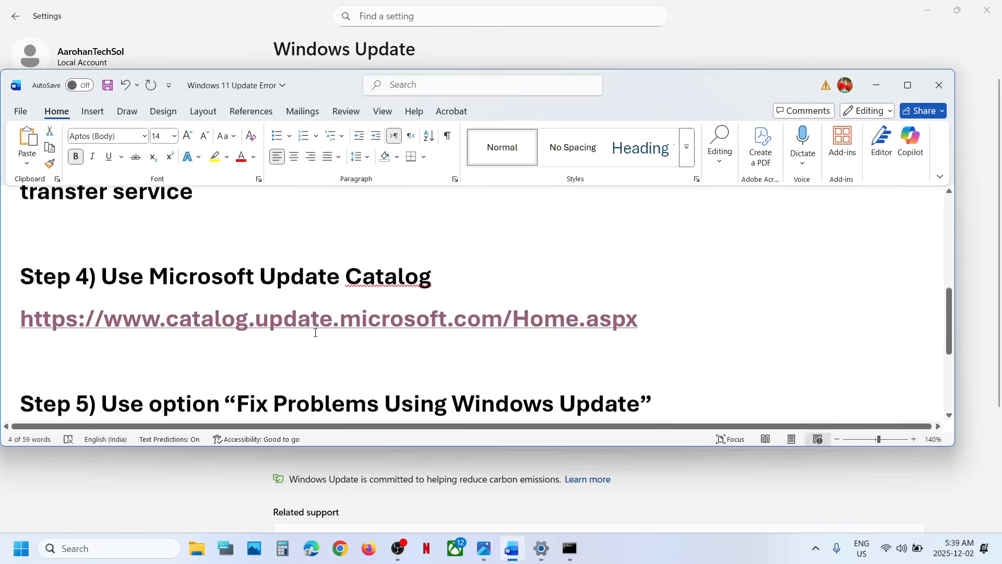
pyautogui.keyDown('ctrl'); pyautogui.click(341, 343); pyautogui.keyUp('ctrl')
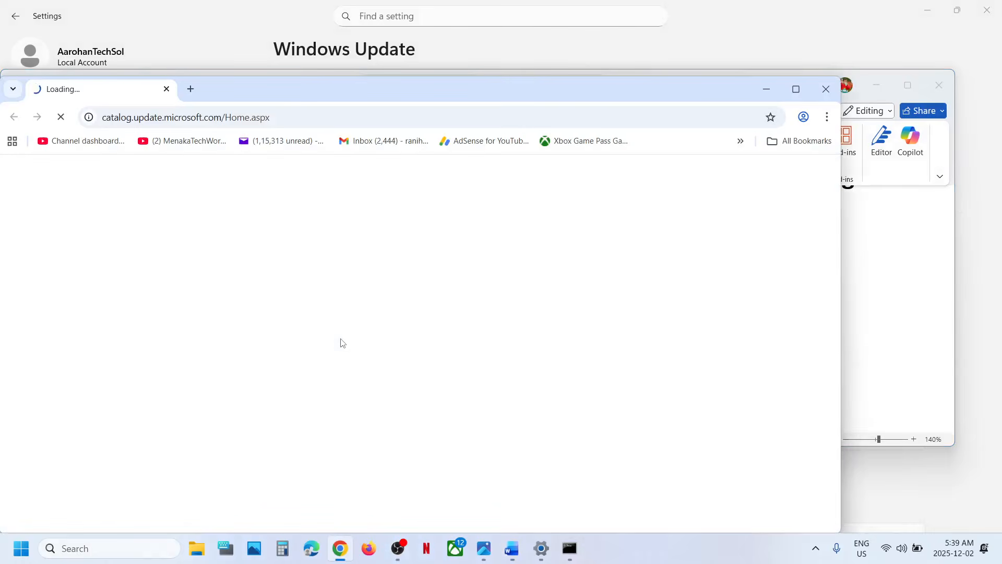
pyautogui.click(796, 89)
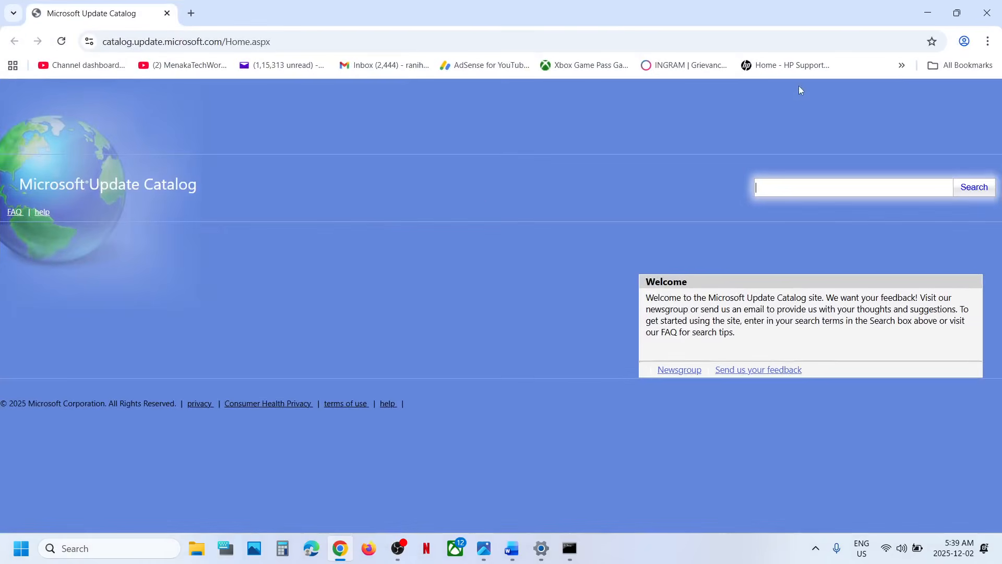
# Look up the pending update's KB number in Windows Update and search the catalog for KB5070311.
pyautogui.click(549, 551)
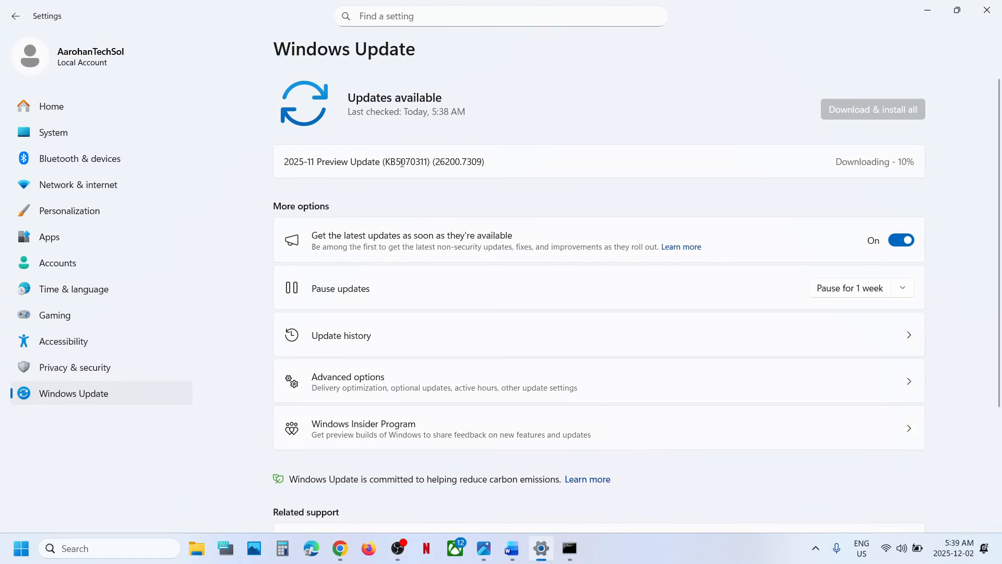
pyautogui.click(929, 12)
pyautogui.click(820, 184)
pyautogui.write('KB5070311')
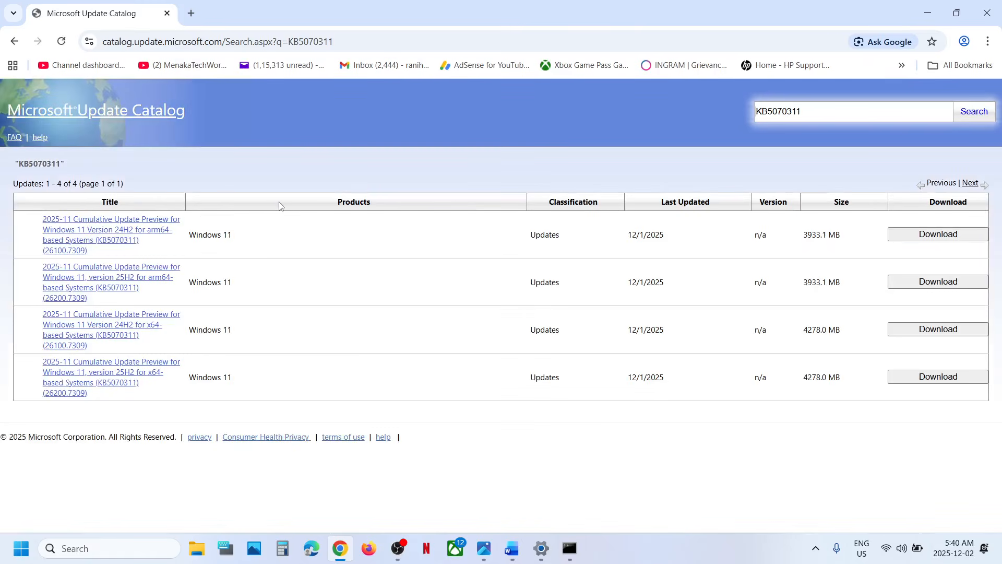
# Check the installed Windows version and OS build with winver, closing the About Windows dialog when done.
pyautogui.click(92, 546)
pyautogui.write('winver')
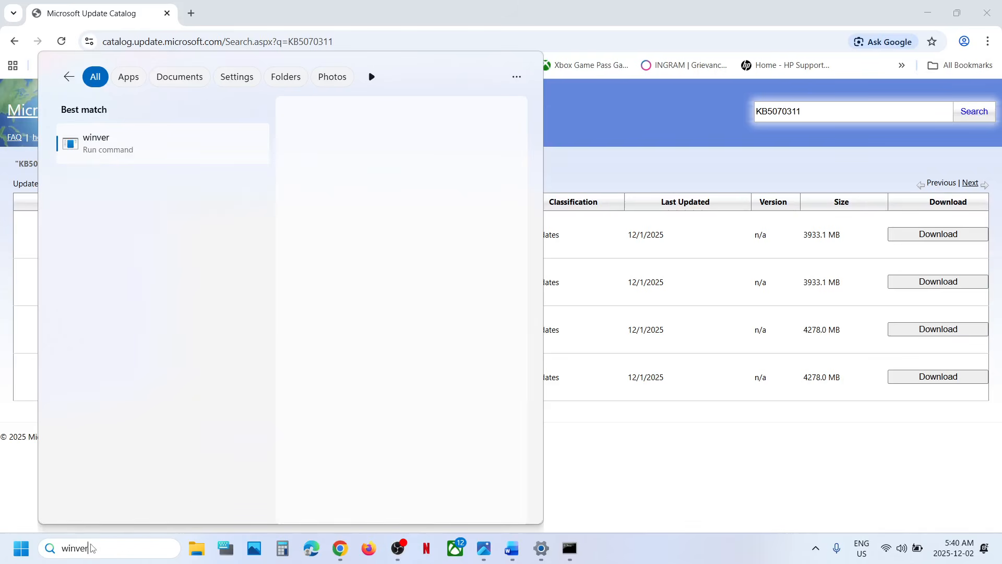
pyautogui.click(96, 151)
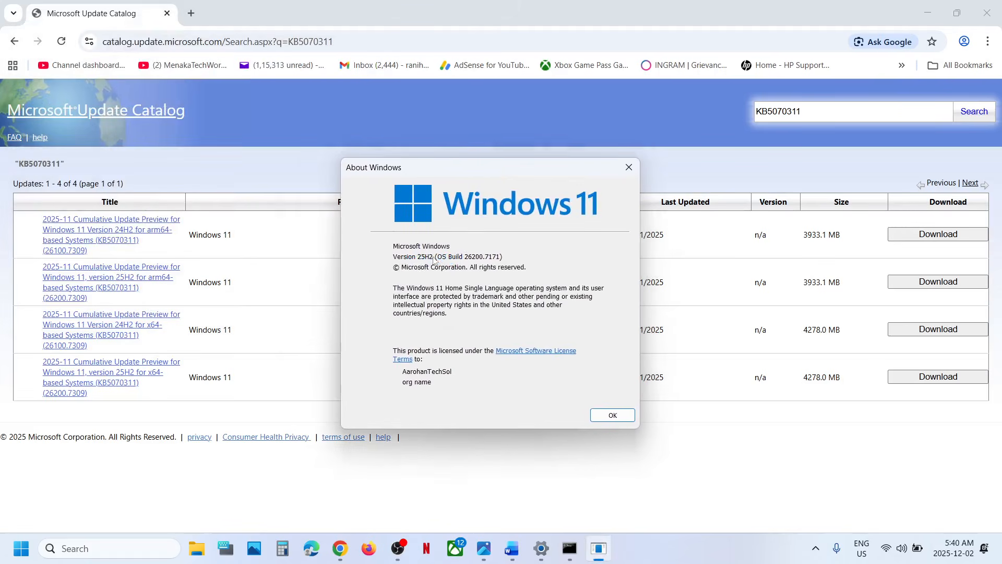
pyautogui.click(626, 166)
# Check the PC's system type in the System About page of Settings, closing Settings when done.
pyautogui.hotkey('alt', 'Tab')
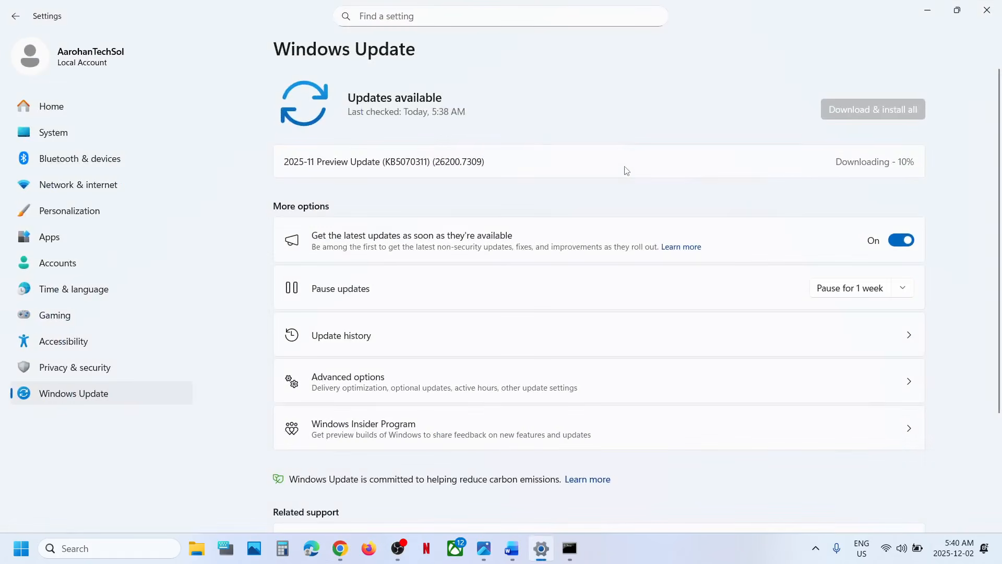
pyautogui.click(77, 132)
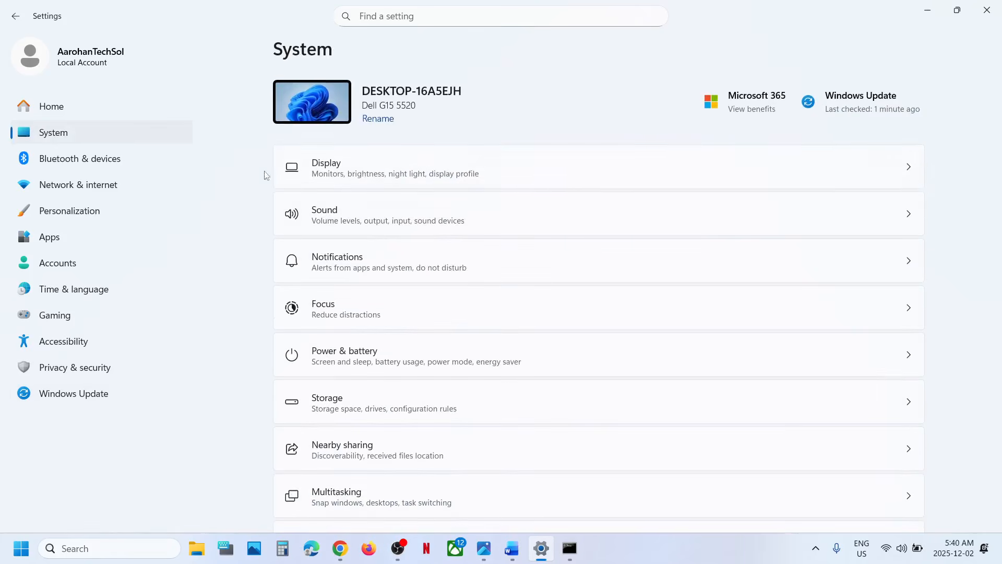
pyautogui.scroll(-10, 407, 338)
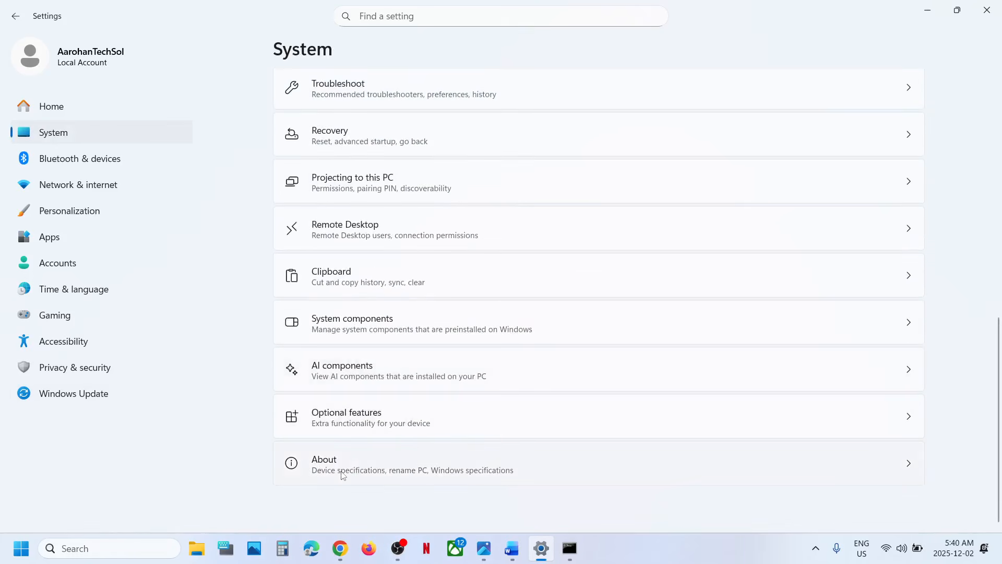
pyautogui.click(343, 476)
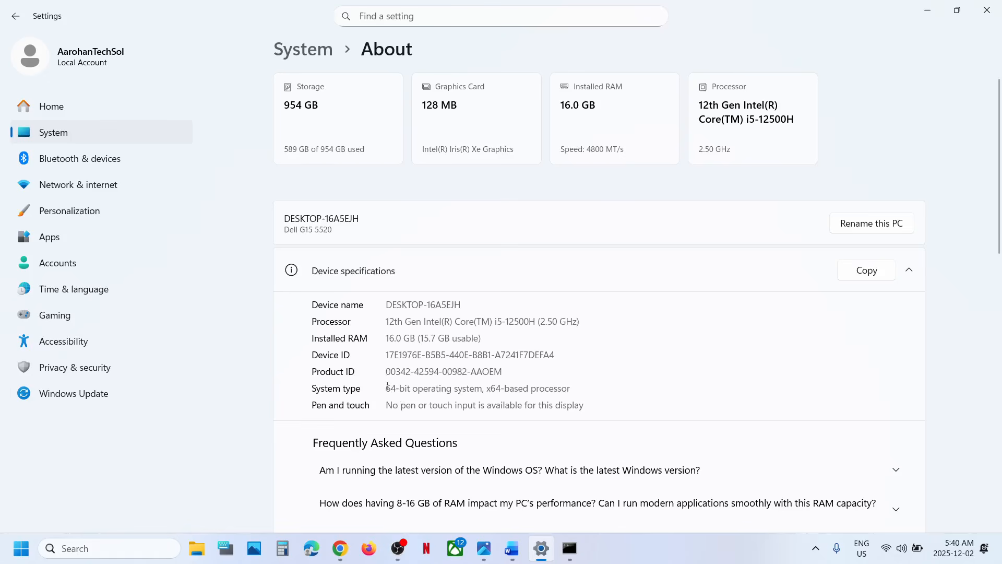
pyautogui.moveTo(388, 385); pyautogui.dragTo(576, 392)
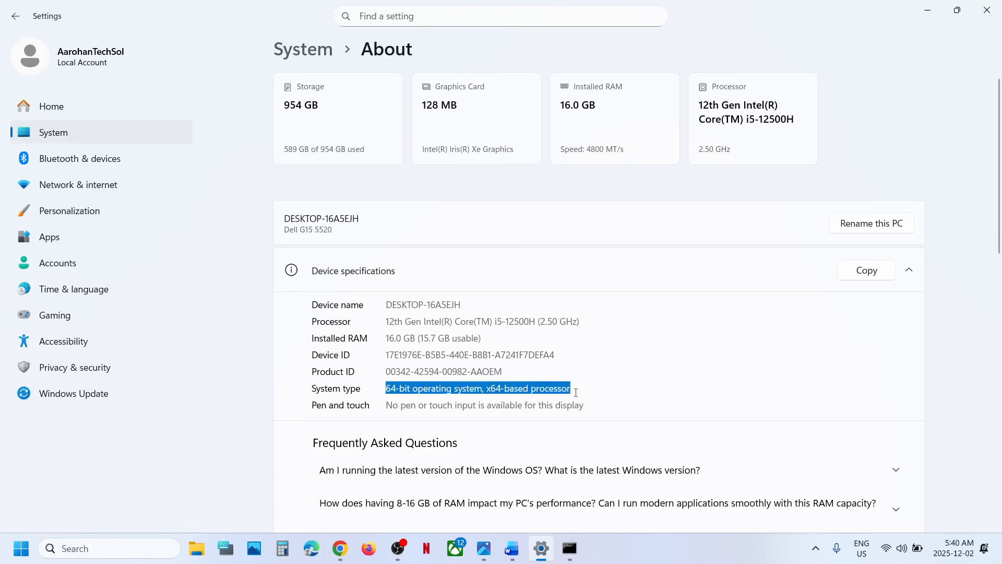
pyautogui.click(986, 10)
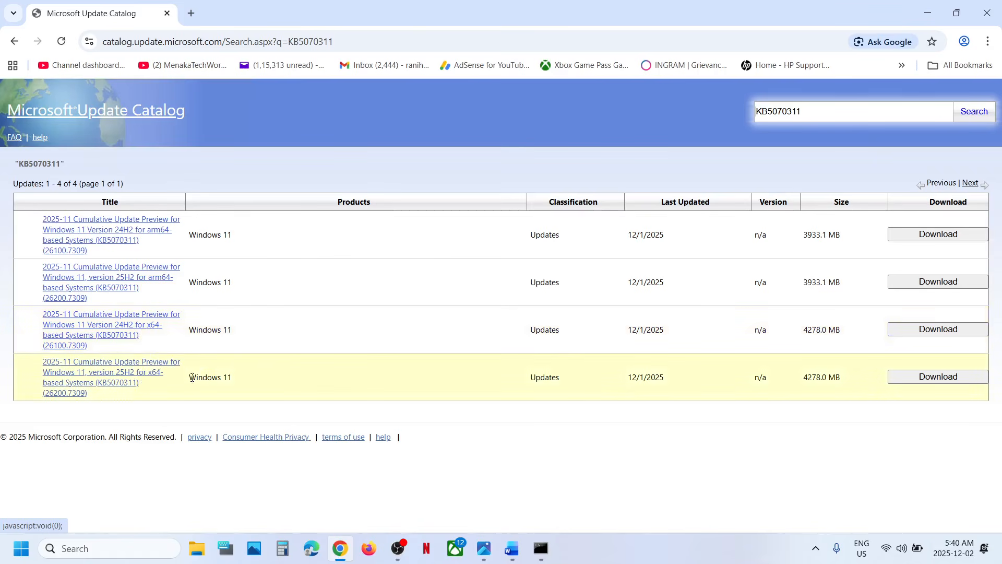
# Download the KB5070311 .msu package for Windows 11 version 25H2 x64-based systems and check its download progress.
pyautogui.click(912, 376)
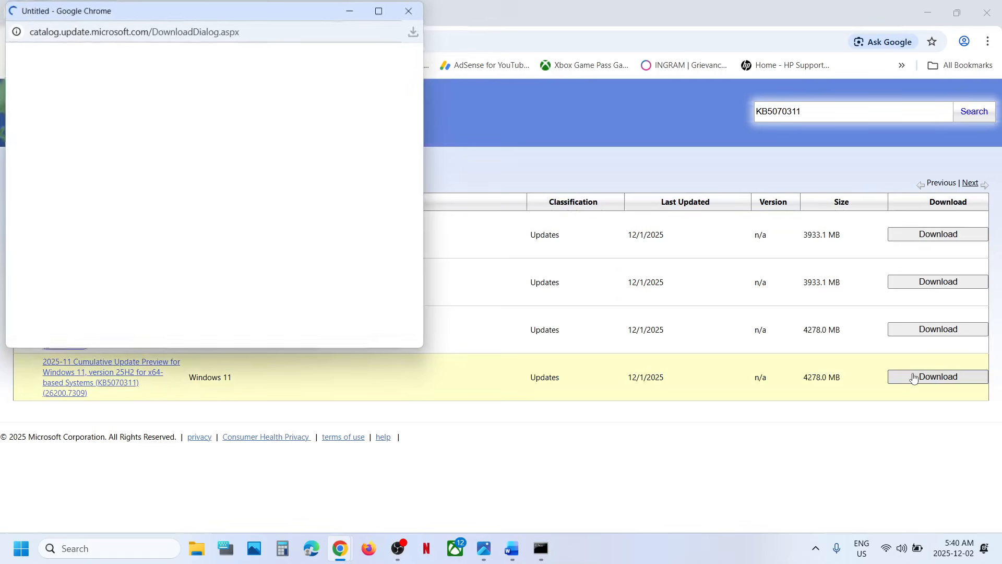
pyautogui.moveTo(243, 10); pyautogui.dragTo(512, 100)
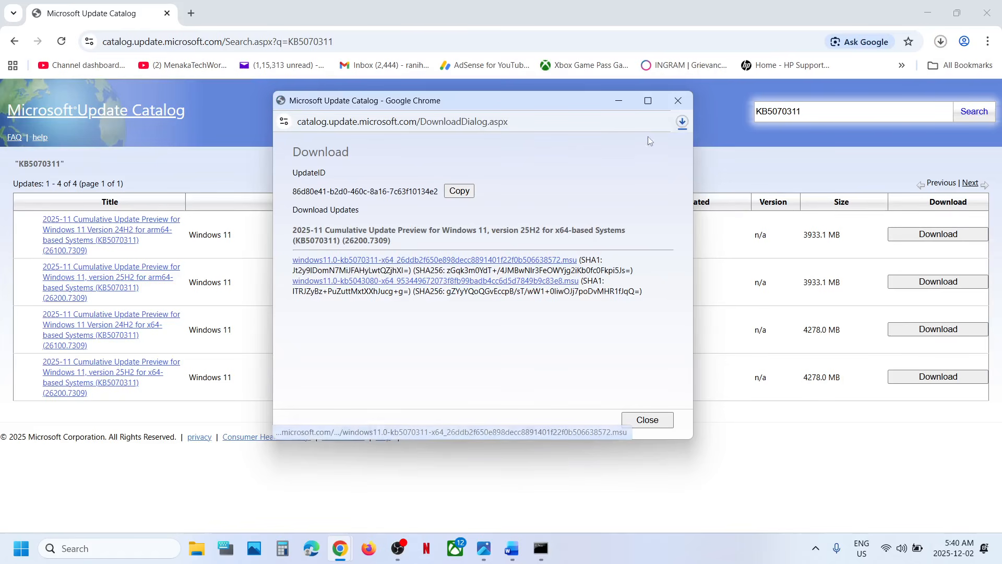
pyautogui.click(682, 122)
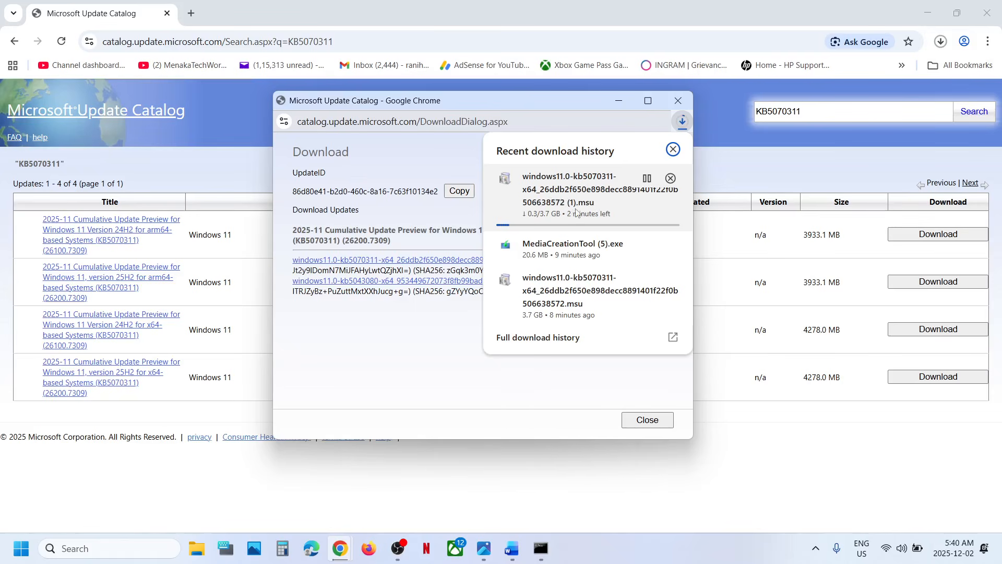
pyautogui.click(144, 456)
# View the computer's power options and switch to the Word document to consult Step 5.
pyautogui.click(21, 548)
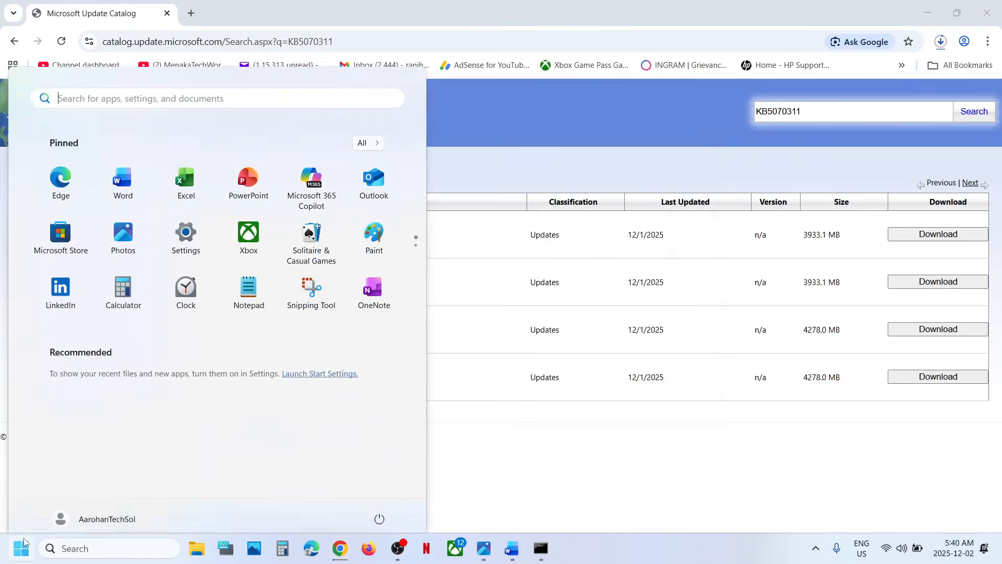
pyautogui.click(379, 504)
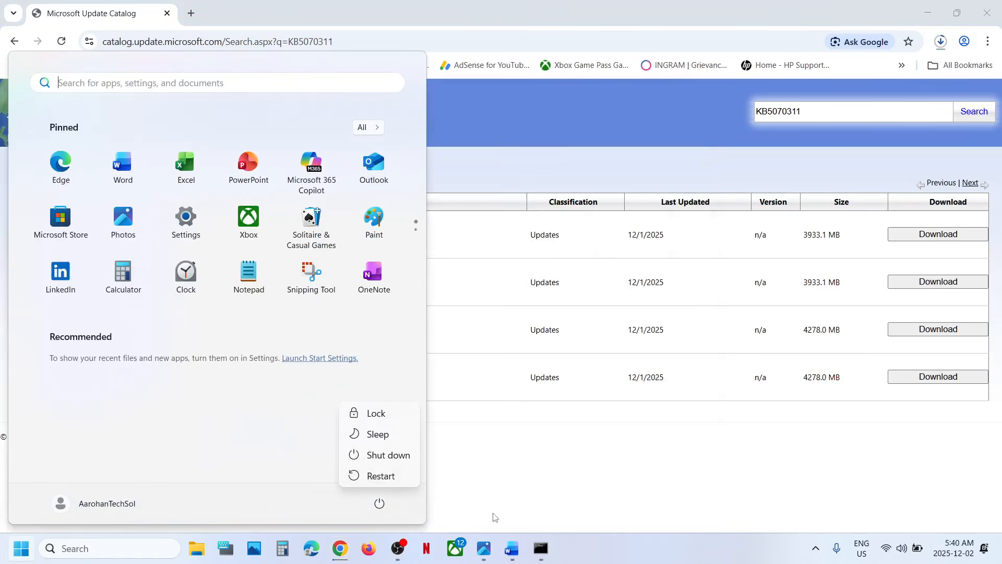
pyautogui.click(510, 545)
pyautogui.scroll(-3, 288, 329)
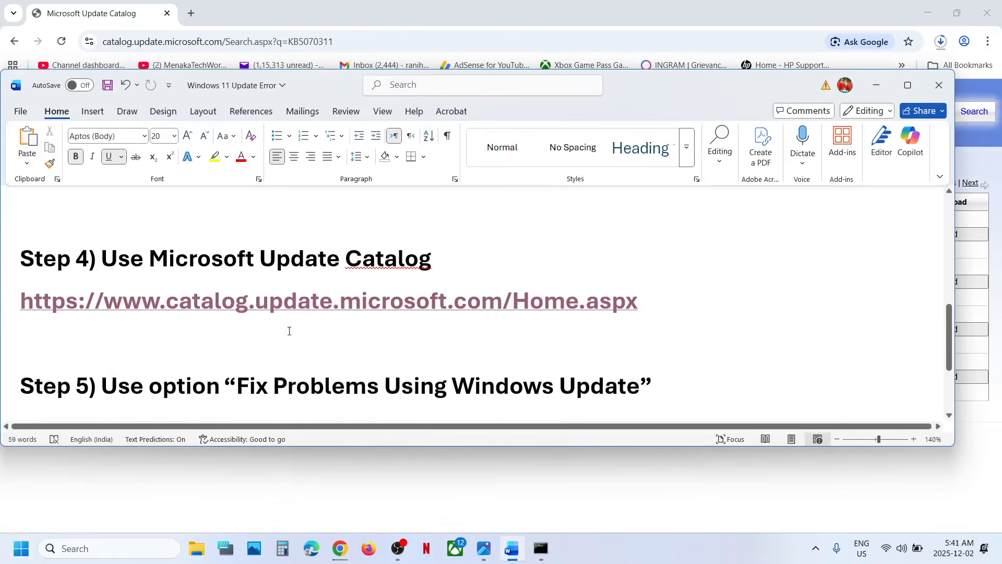
# Highlight the Step 5 option name in the Word document, then retry the failed KB5070311 preview update in the Windows Update settings.
pyautogui.moveTo(236, 321); pyautogui.dragTo(656, 326)
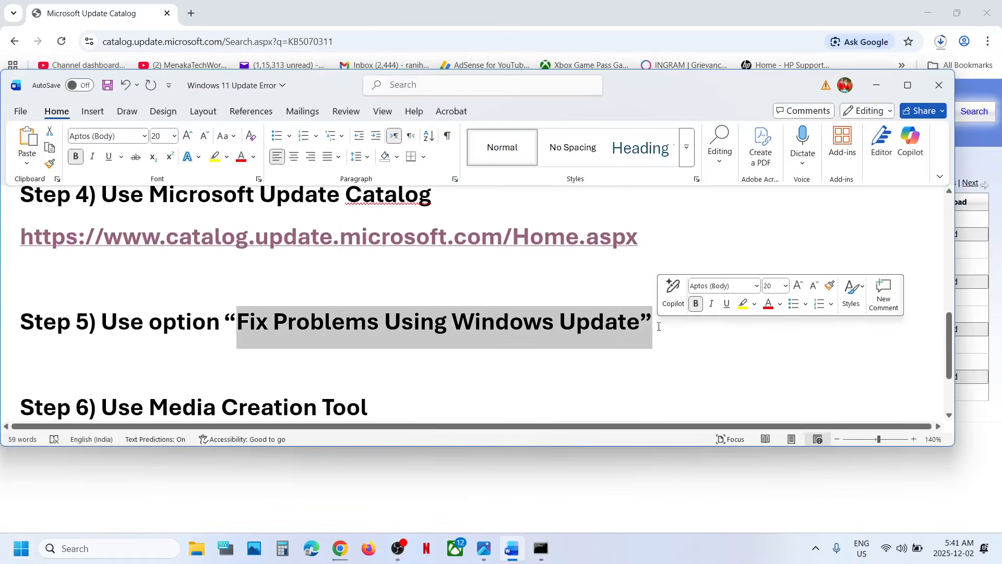
pyautogui.press('super+i')
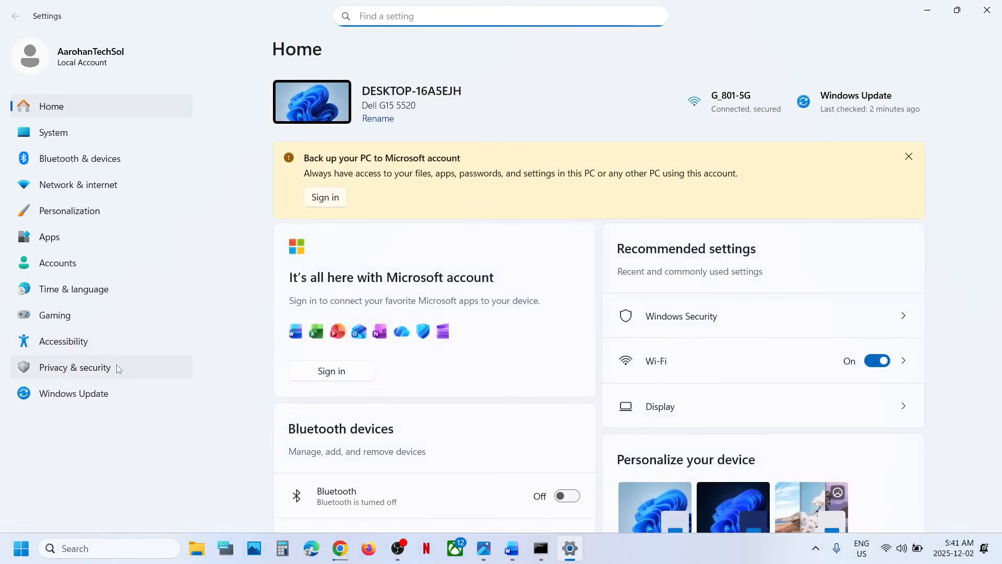
pyautogui.click(89, 396)
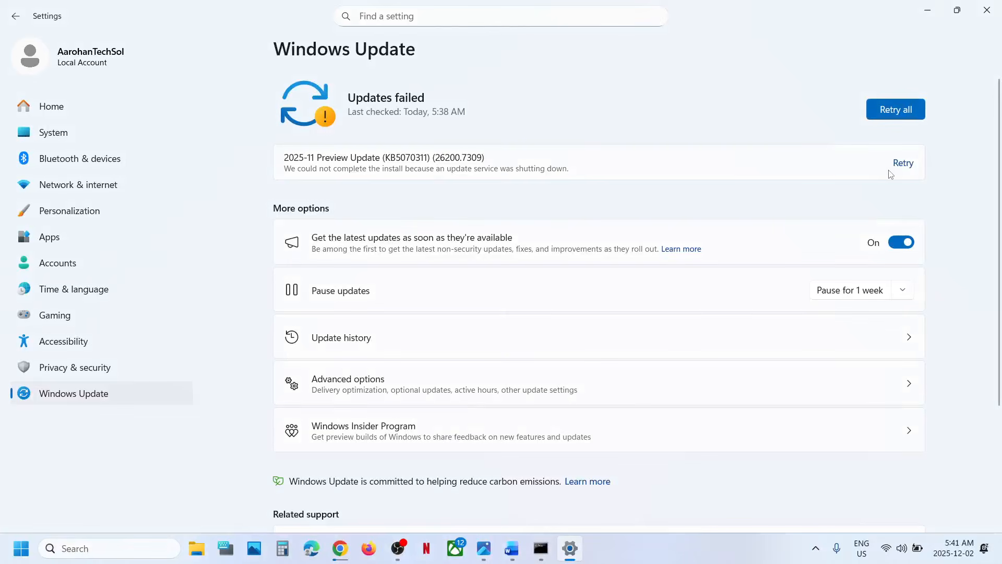
pyautogui.click(903, 163)
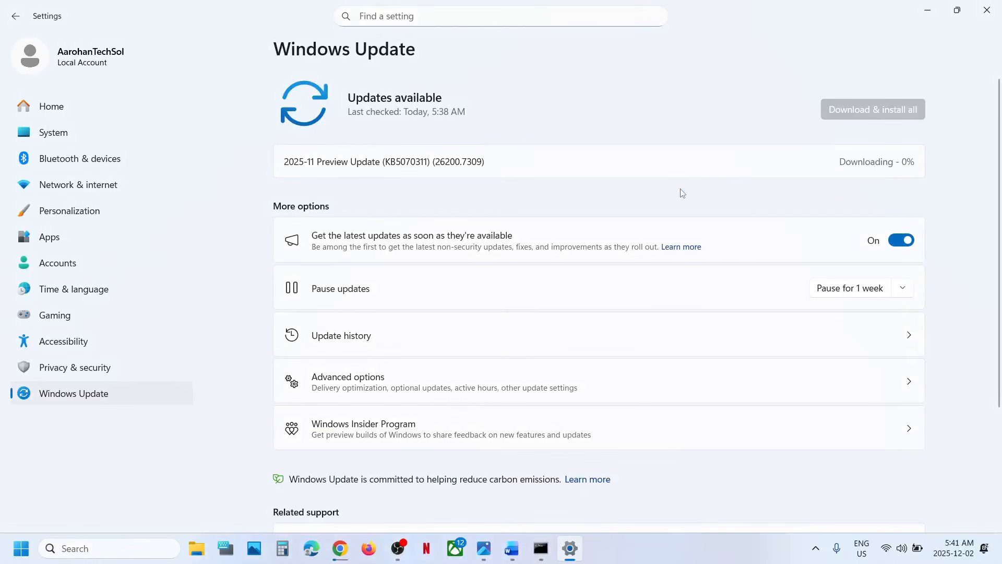
# Open the Recovery page from Windows Update's advanced options to view the "Fix problems using Windows Update" reinstall option.
pyautogui.click(378, 385)
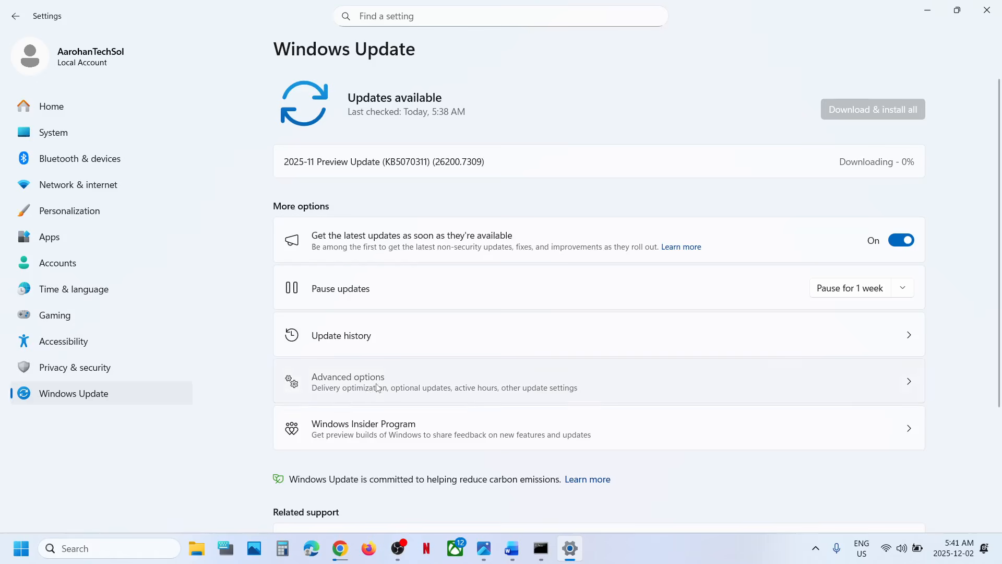
pyautogui.scroll(-2, 410, 313)
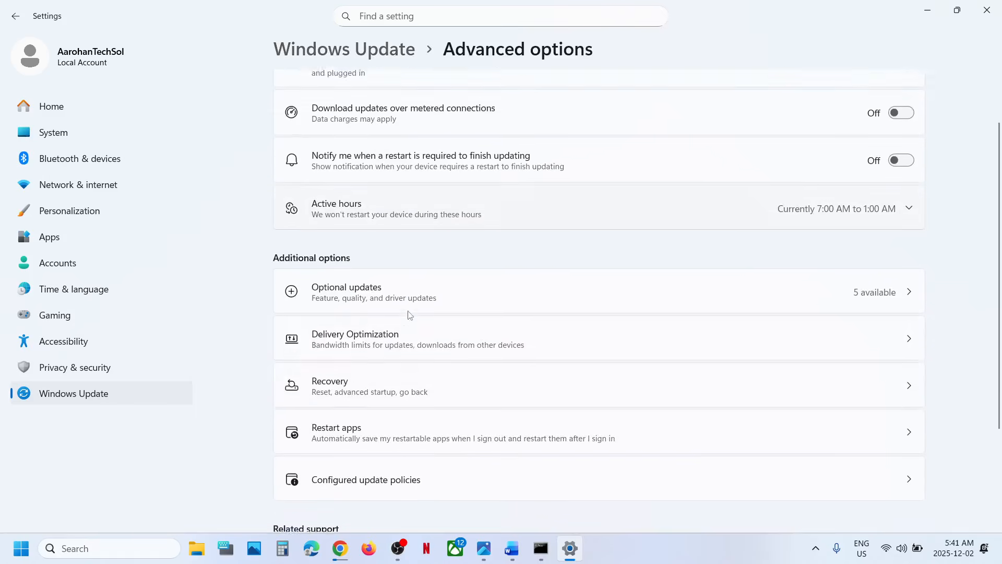
pyautogui.click(364, 377)
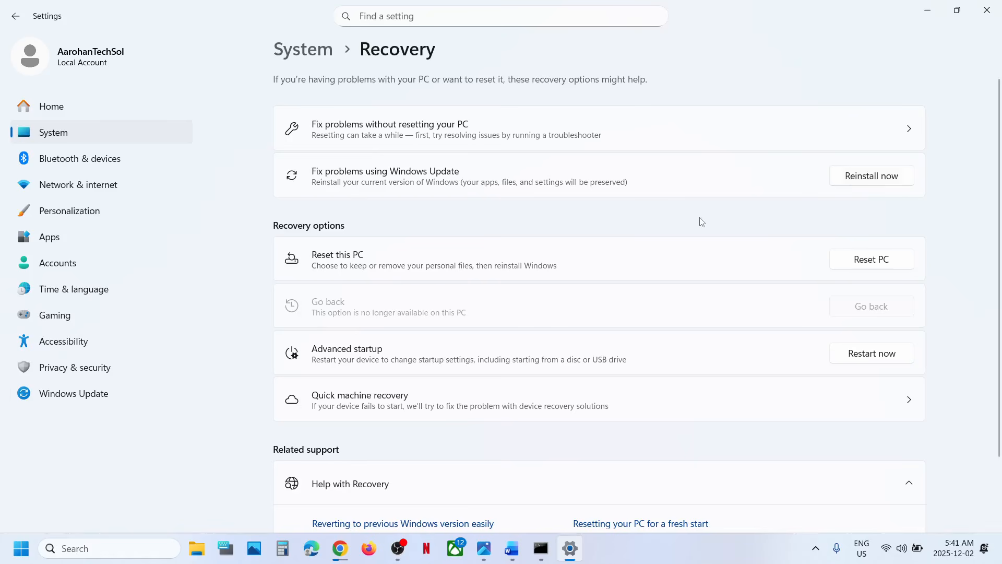
# Download the Media Creation Tool from the Windows 11 download page linked under Step 6 of the Word document and check the recent downloads.
pyautogui.click(511, 555)
pyautogui.scroll(-2, 313, 342)
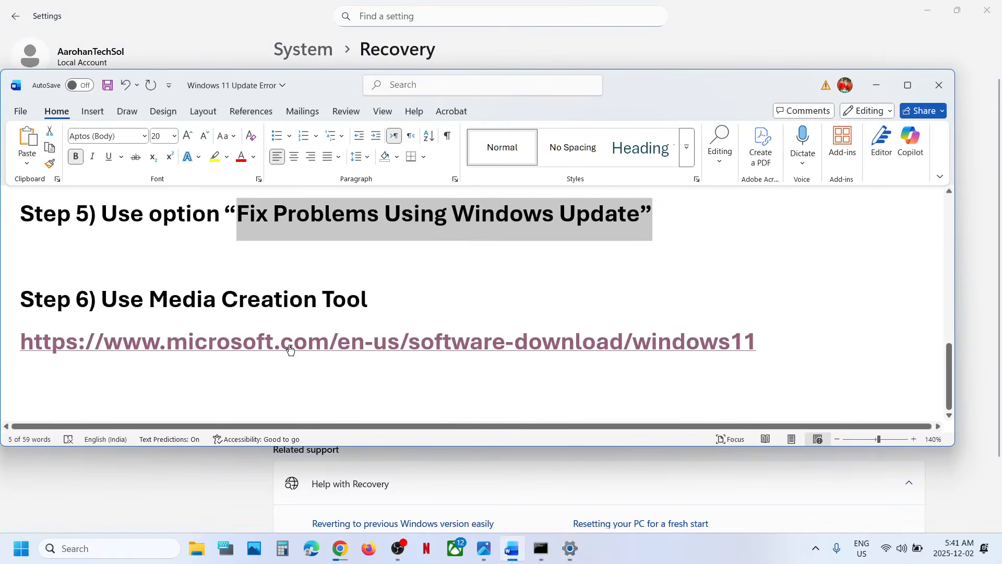
pyautogui.keyDown('ctrl'); pyautogui.click(291, 349); pyautogui.keyUp('ctrl')
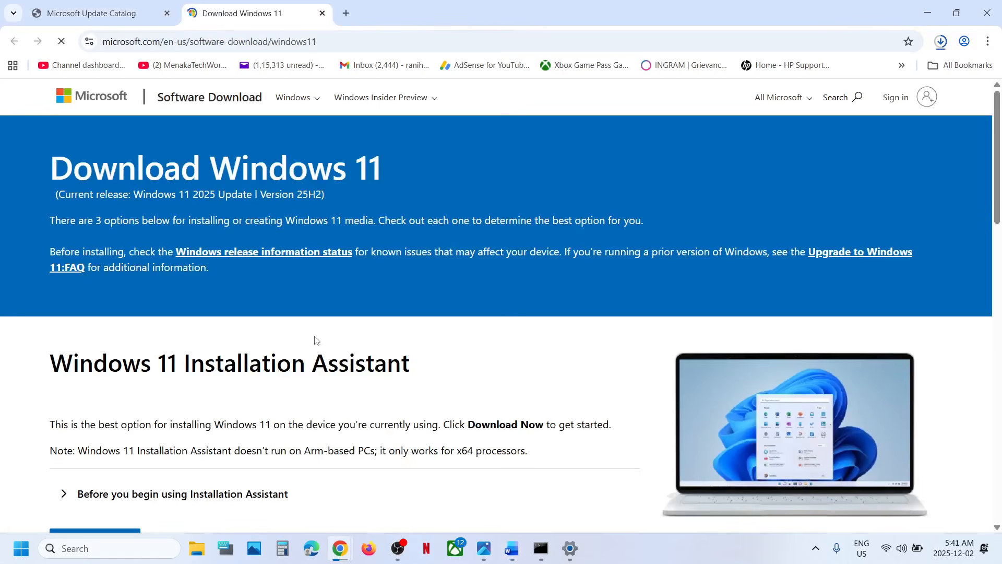
pyautogui.scroll(-7, 308, 385)
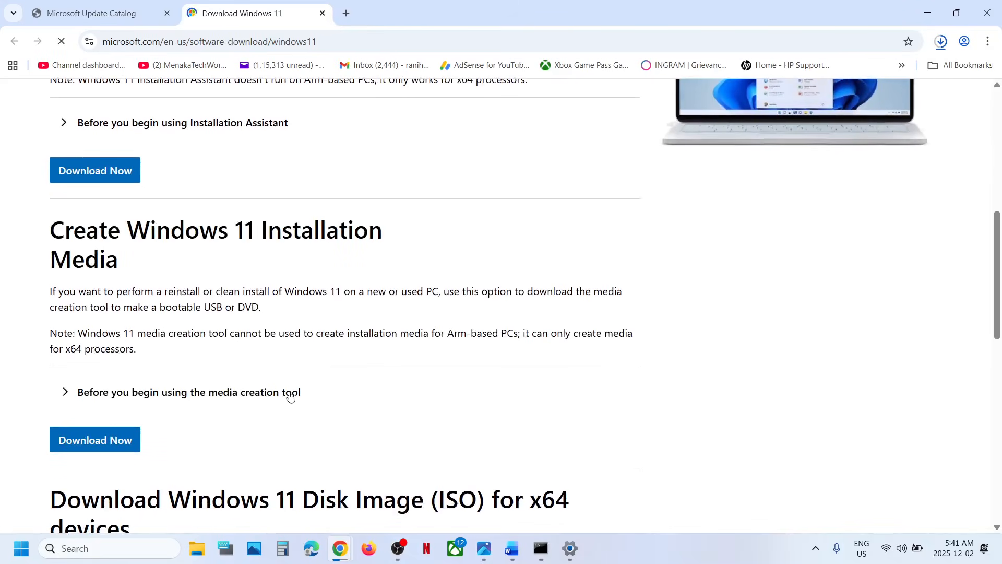
pyautogui.click(106, 442)
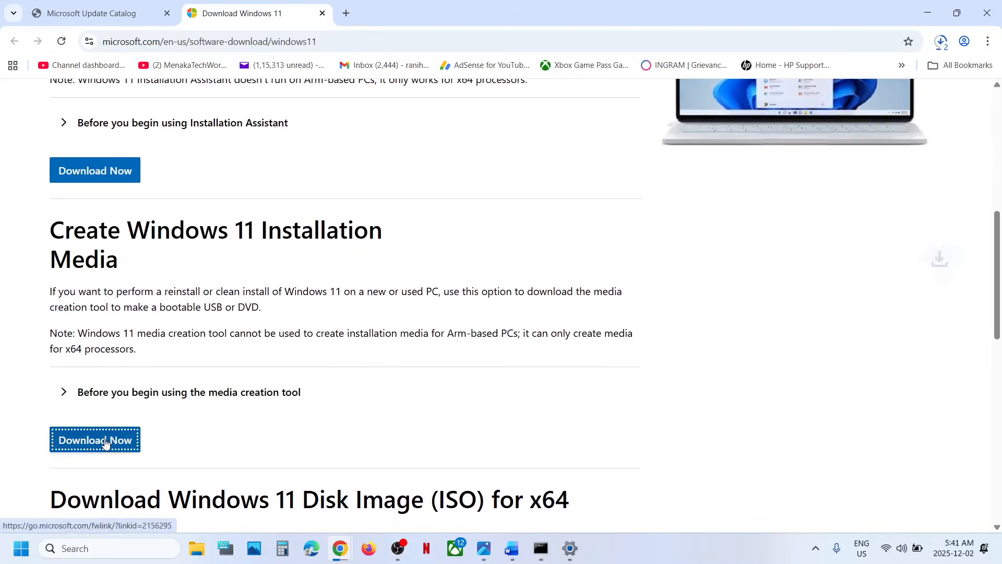
pyautogui.click(941, 41)
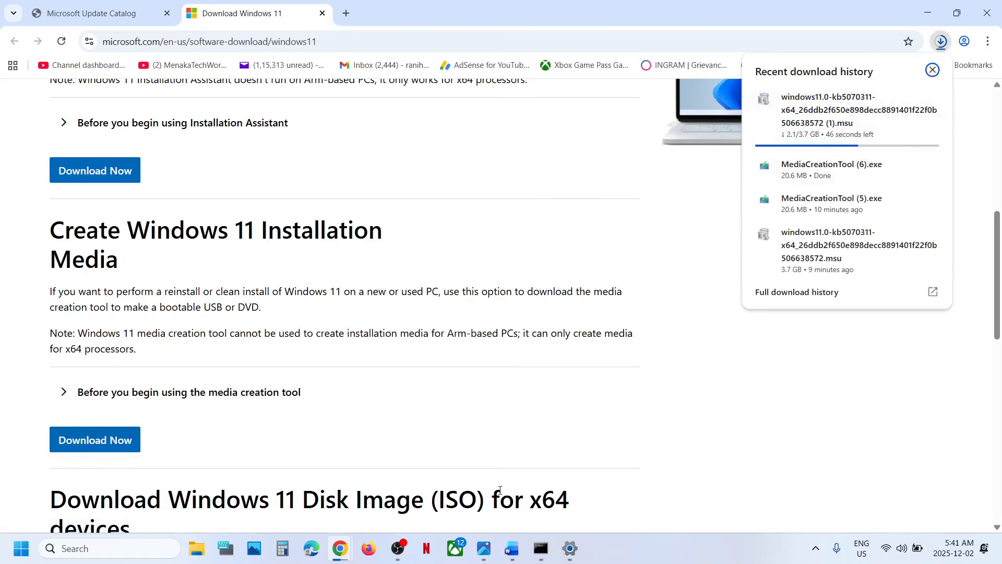
# Switch to Photos and review screenshots 1.png to 7.png, covering how the Media Creation Tool creates a Windows 11 ISO file.
pyautogui.click(484, 548)
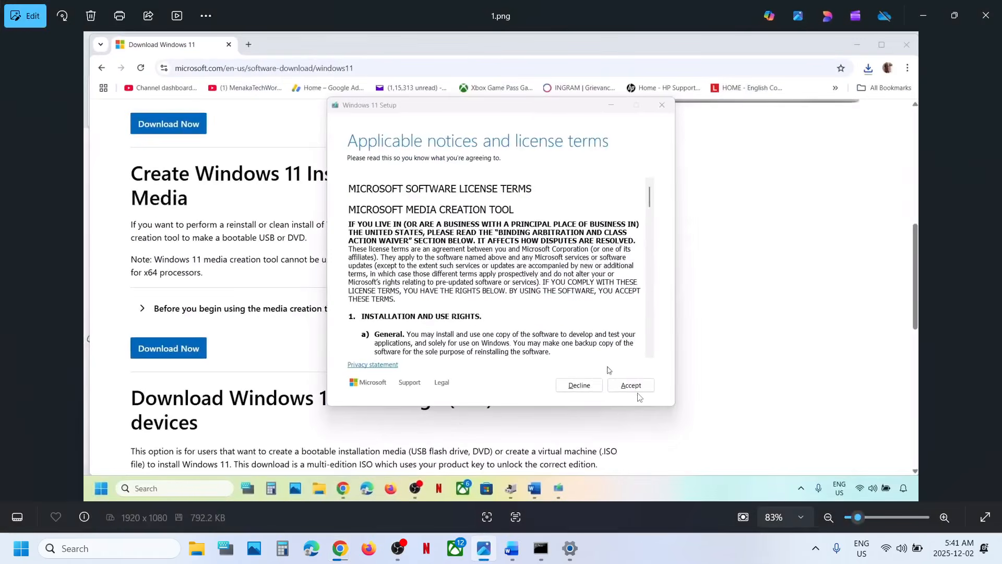
pyautogui.press('Right')
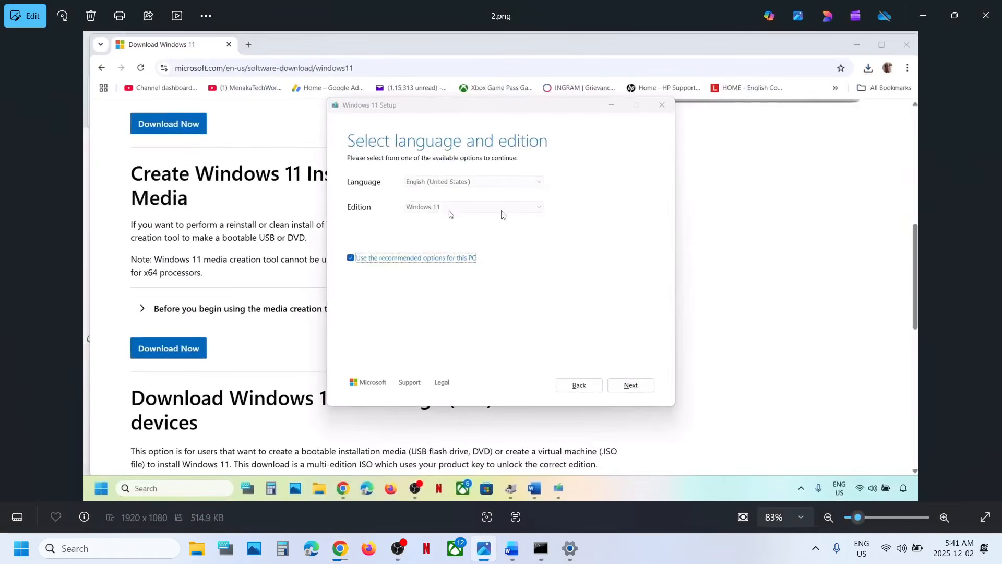
pyautogui.press('Right')
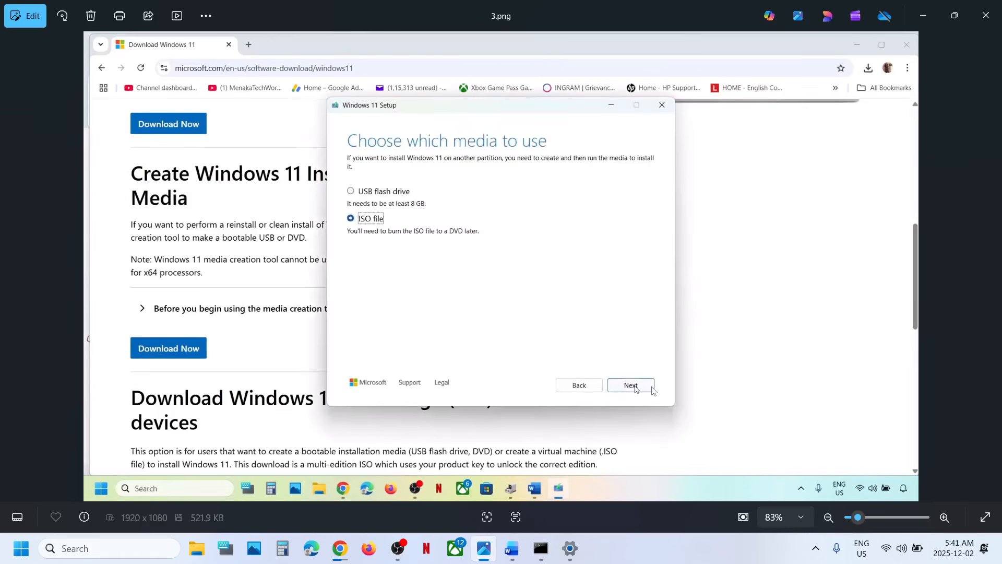
pyautogui.press('Right')
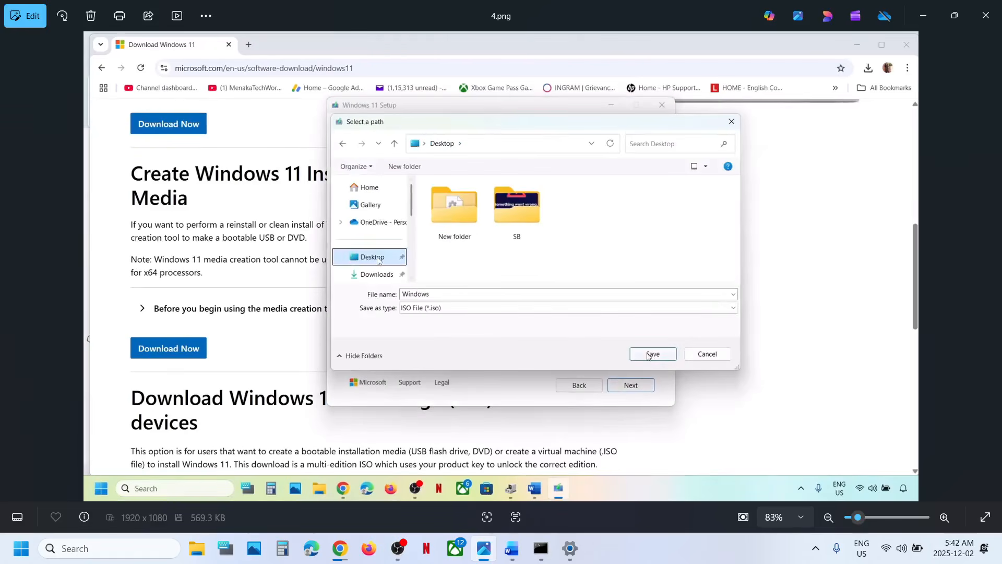
pyautogui.press('Right')
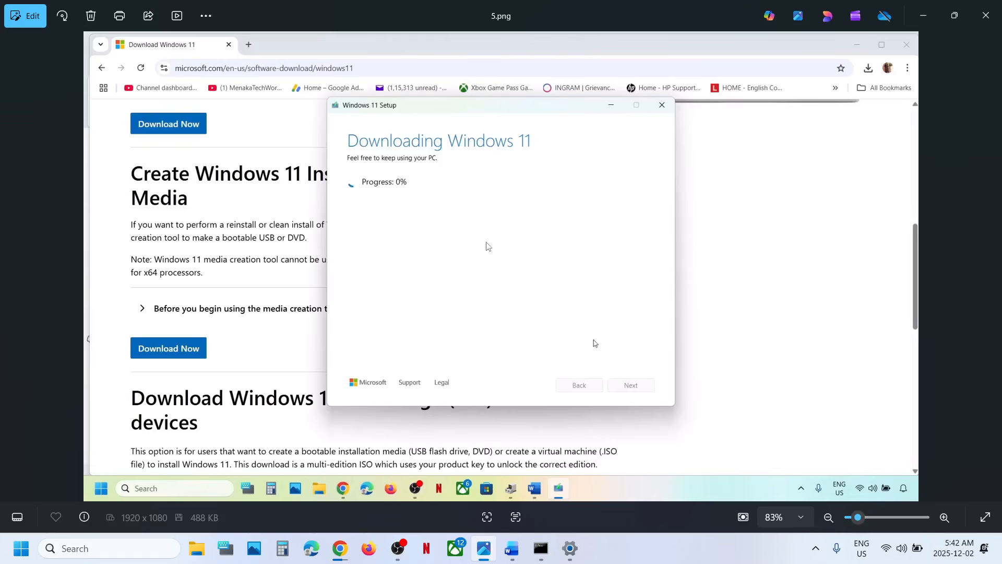
pyautogui.press('Right')
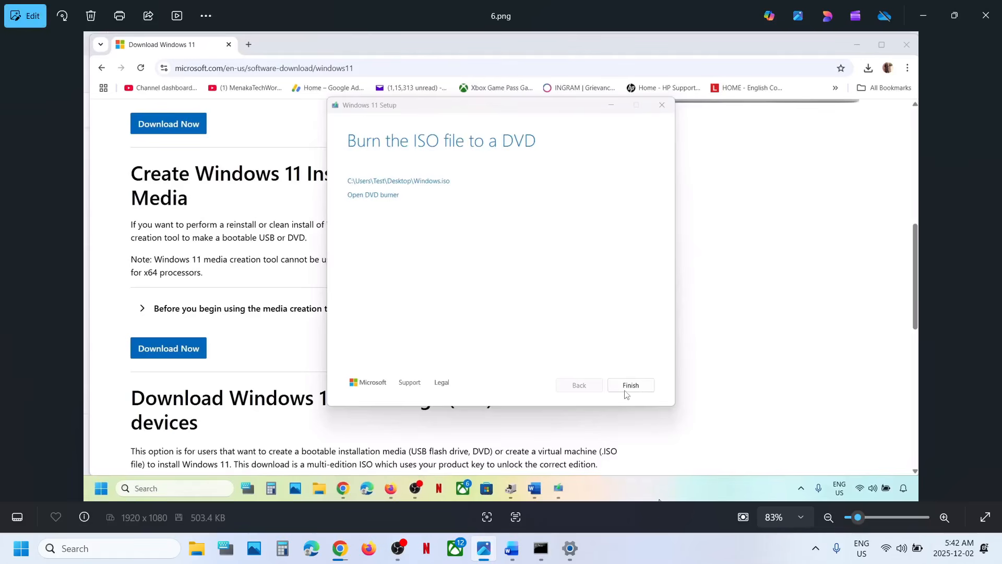
pyautogui.press('Right')
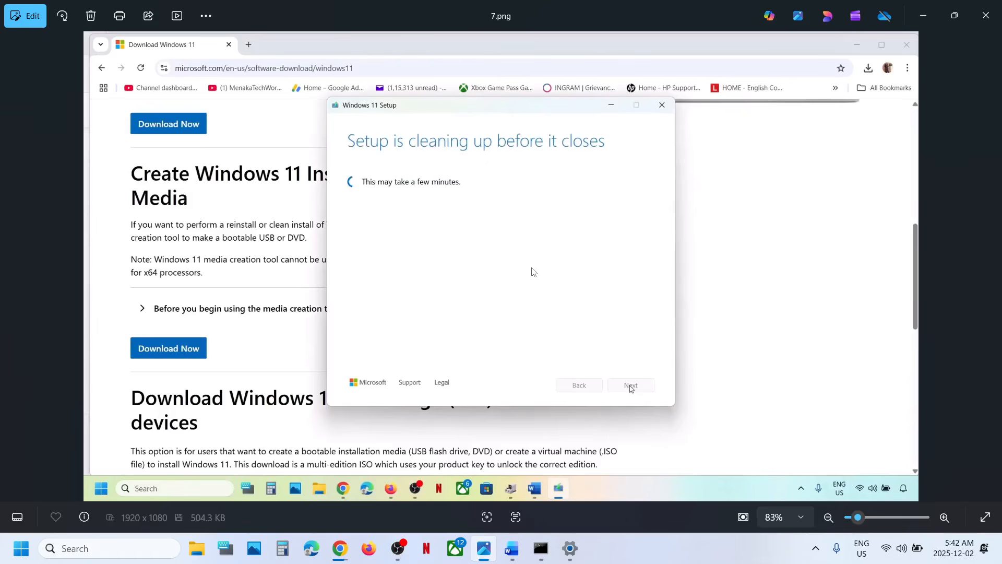
# Review screenshots 8.png to 13.png, covering opening the Windows ISO and running setup up to the Ready to install page.
pyautogui.press('Right')
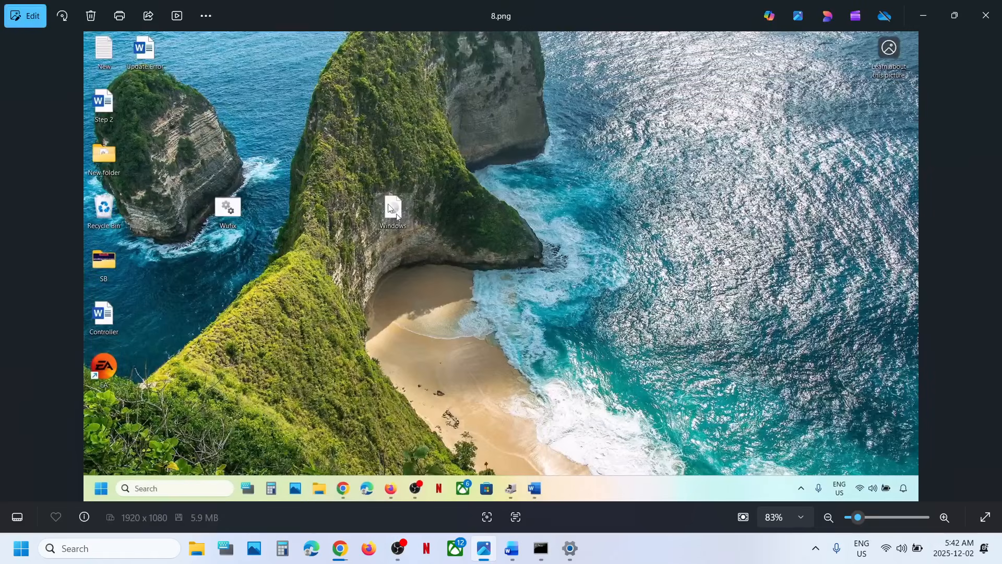
pyautogui.press('Right')
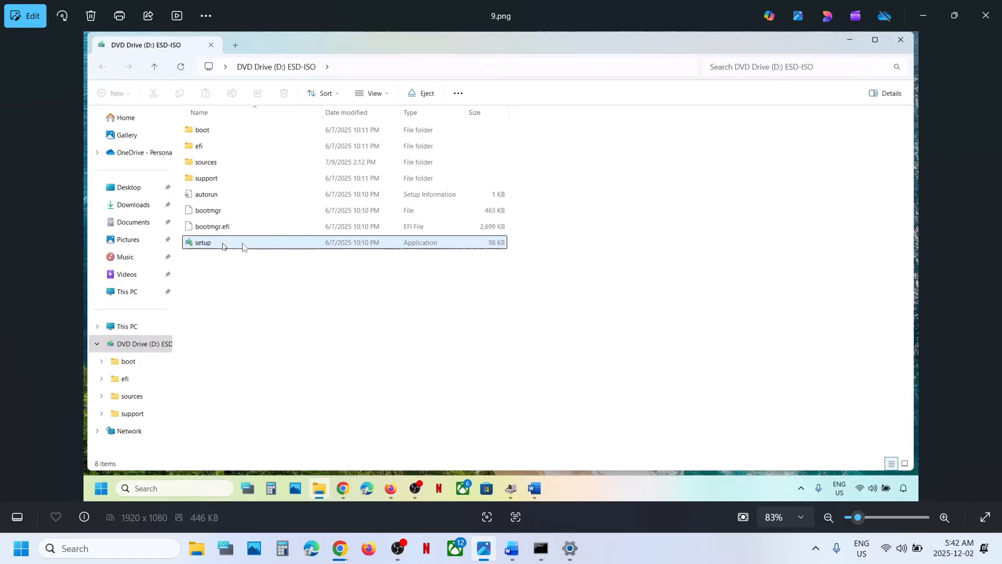
pyautogui.press('Right')
pyautogui.press('Right')
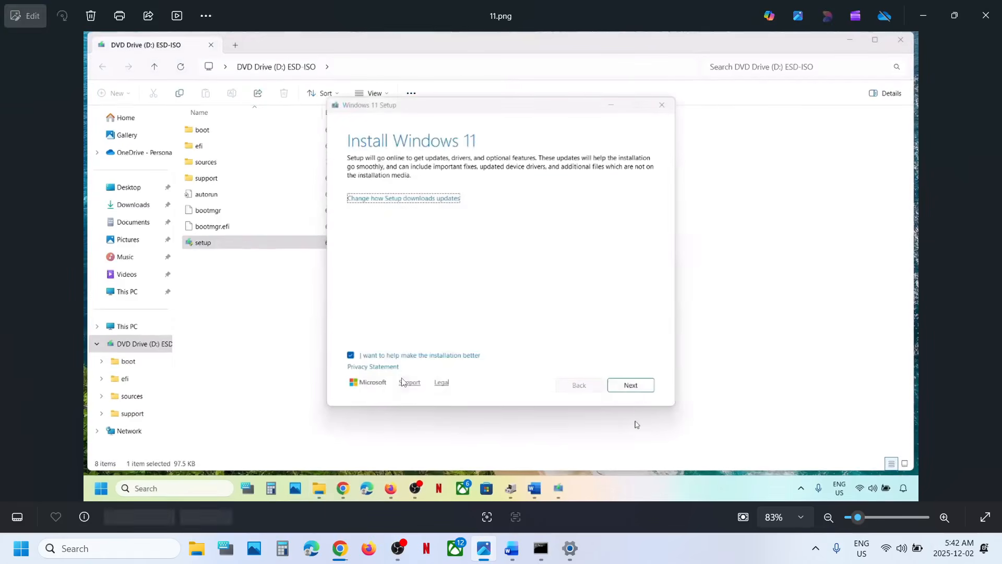
pyautogui.press('Right')
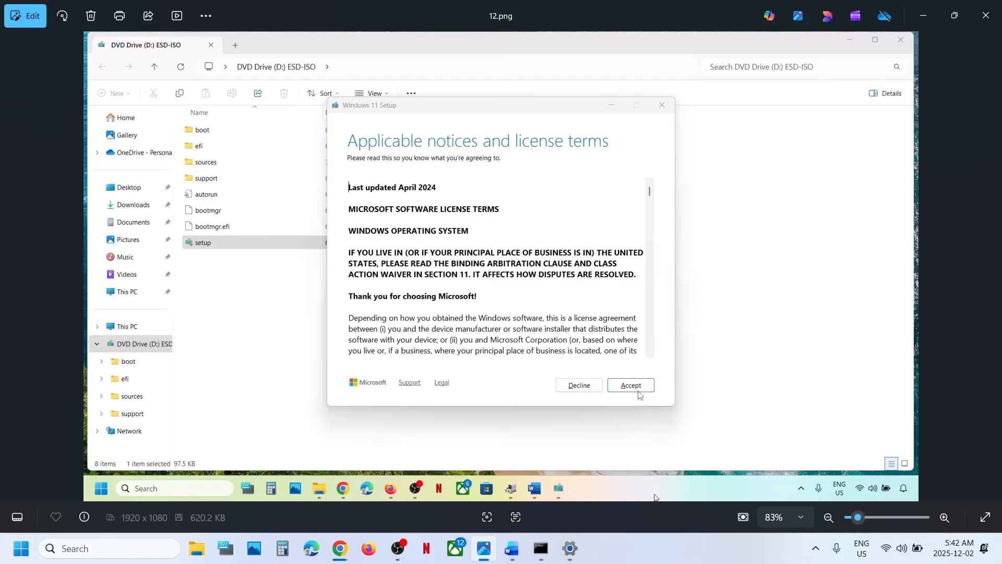
pyautogui.press('Right')
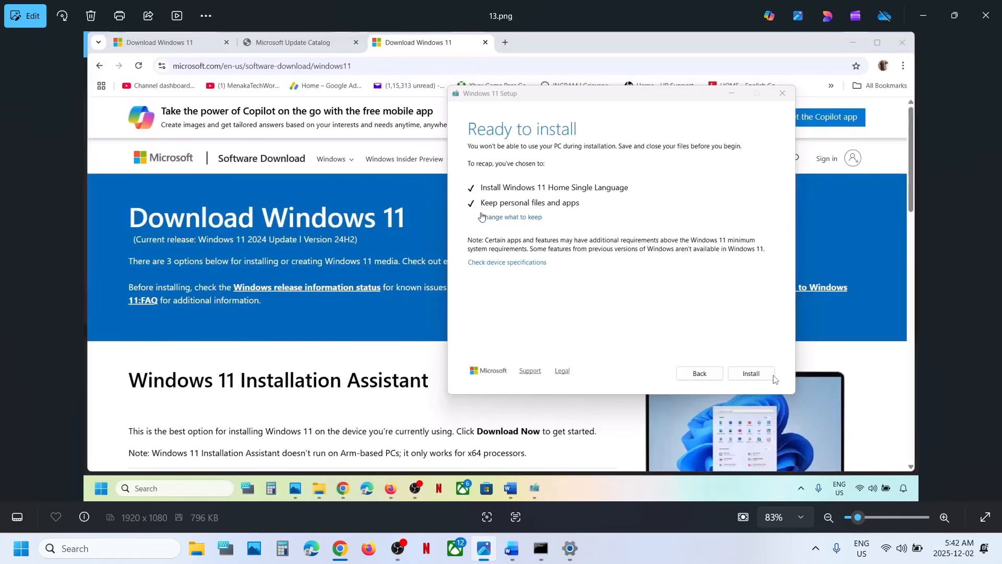
# Return to the Windows Update page in Settings and check the KB5070311 preview update's status.
pyautogui.click(572, 554)
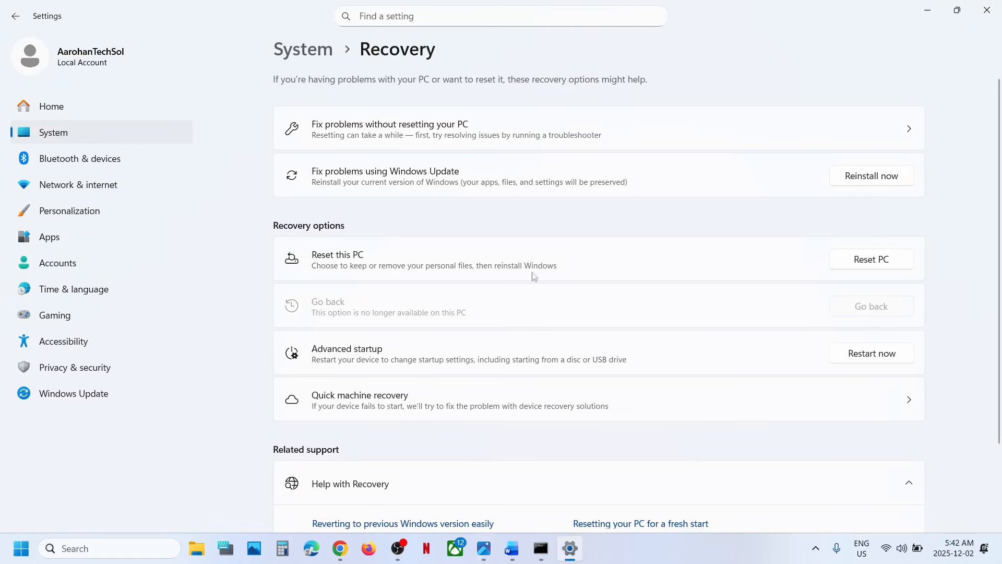
pyautogui.click(61, 396)
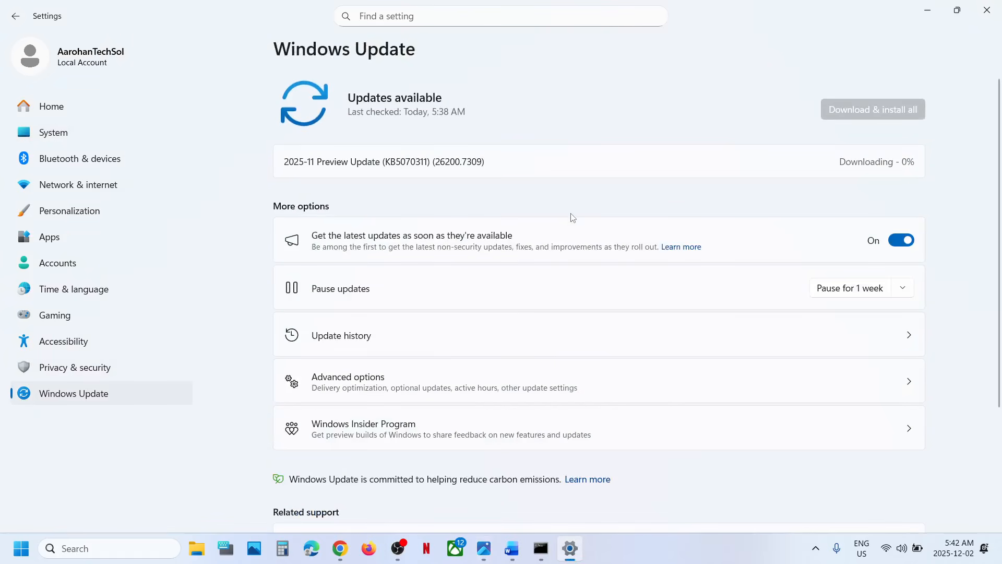
pyautogui.moveTo(390, 163); pyautogui.dragTo(446, 162)
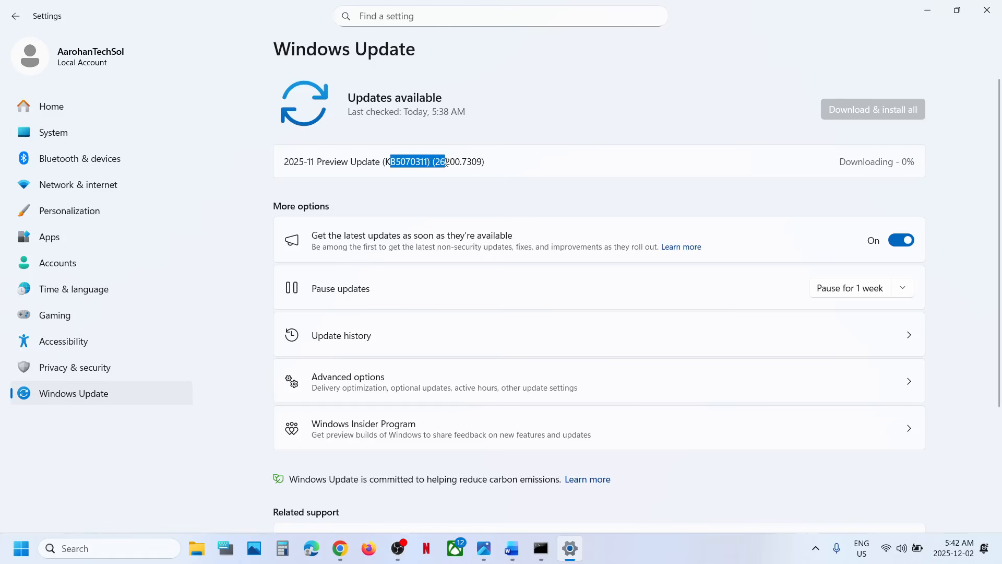